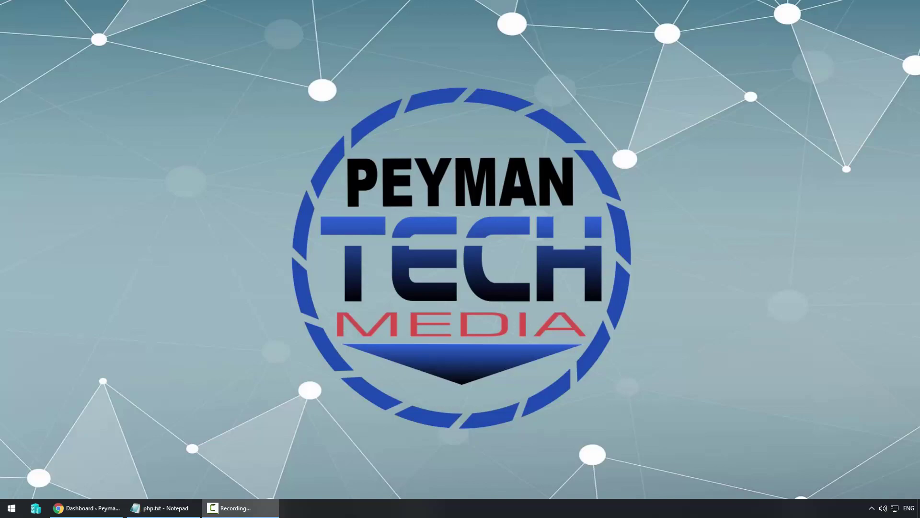
Switch to the WordPress dashboard in Chrome and try to upload PTM BG LOGO 2048-1152.jpg to the Media Library
key("alt+Tab")
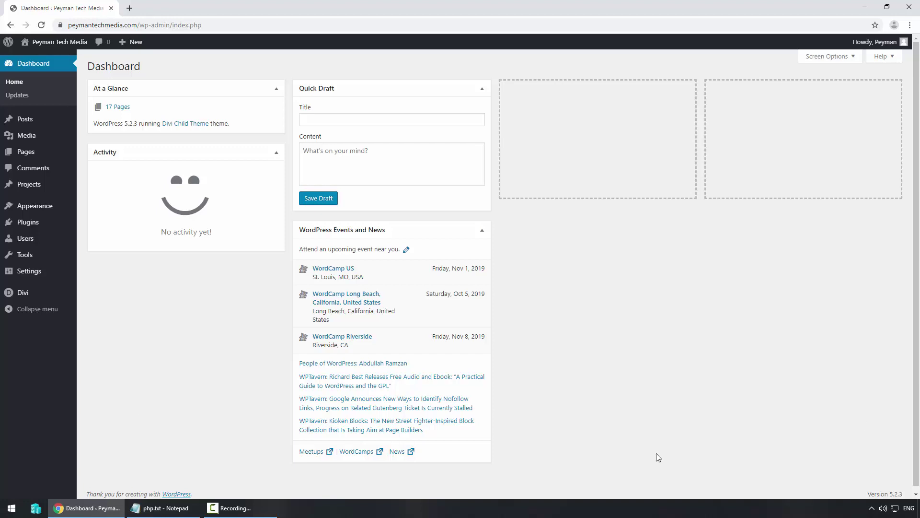
mouse_move(35, 206)
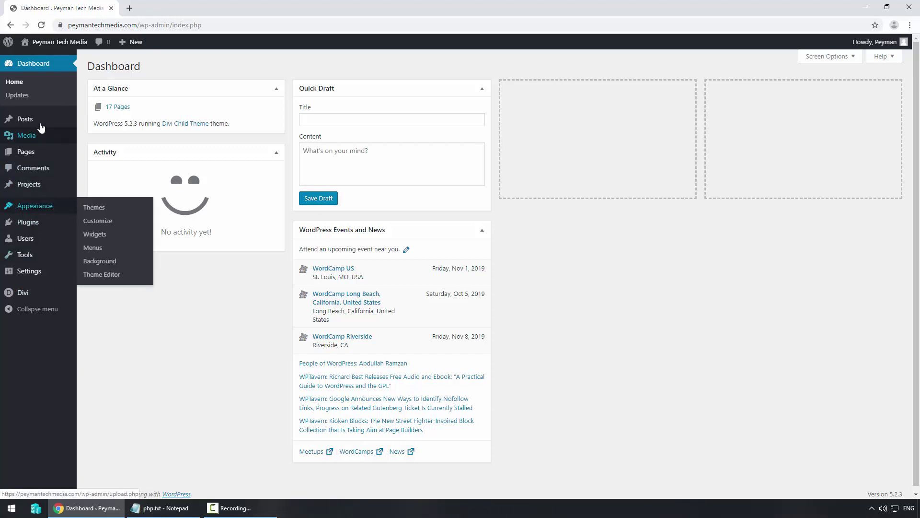
left_click(28, 136)
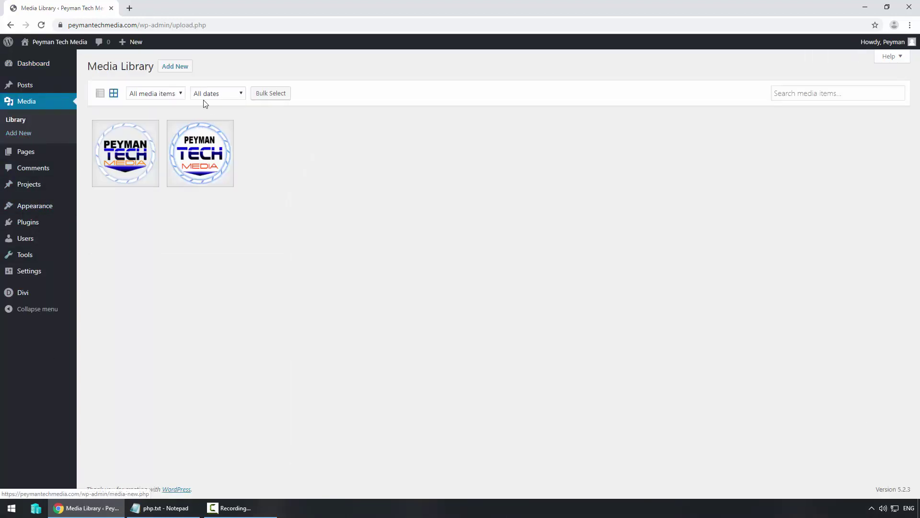
left_click(176, 67)
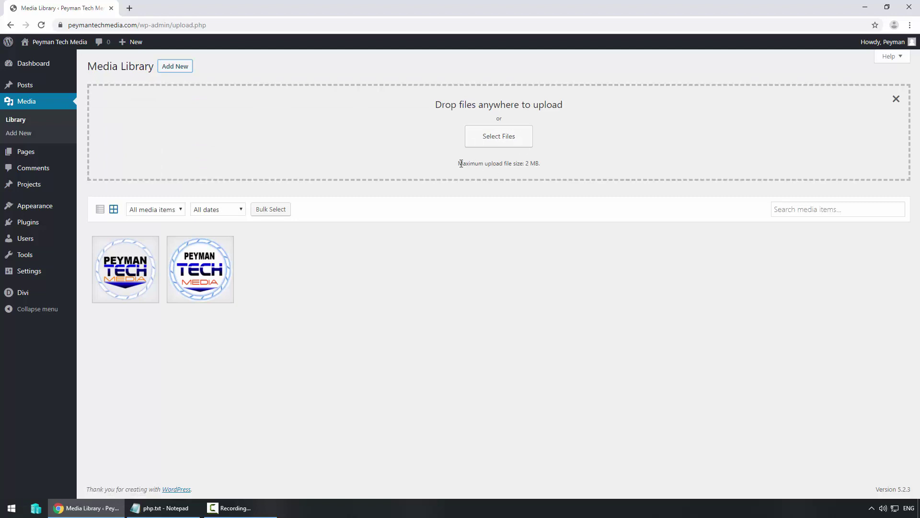
left_click_drag(462, 164, 529, 163)
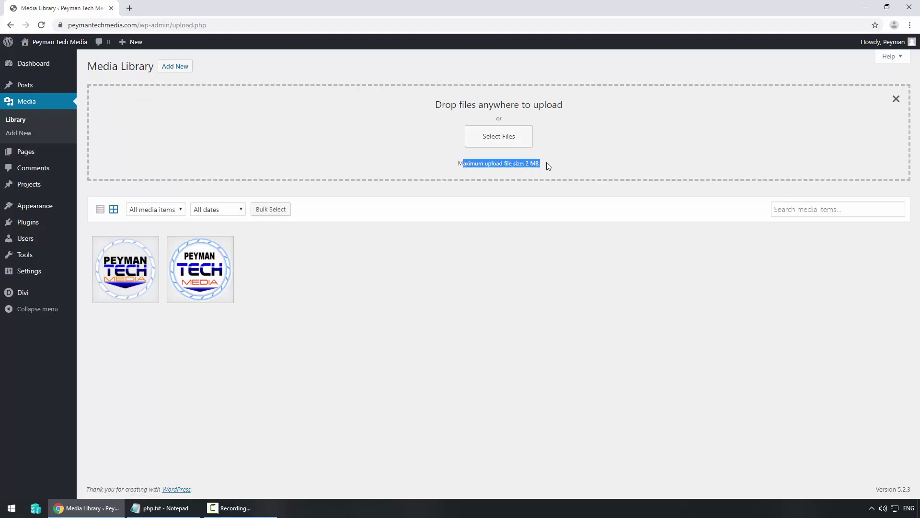
left_click(498, 143)
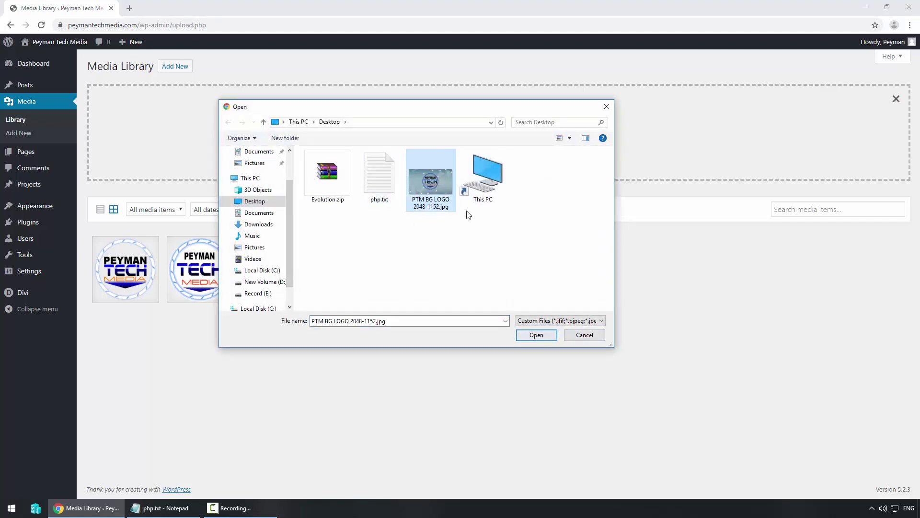
left_click(525, 338)
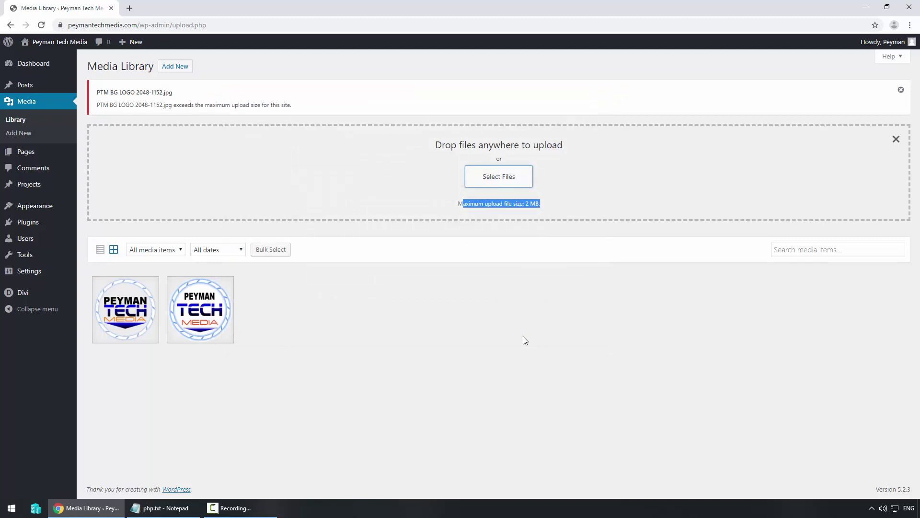
left_click_drag(161, 105, 312, 107)
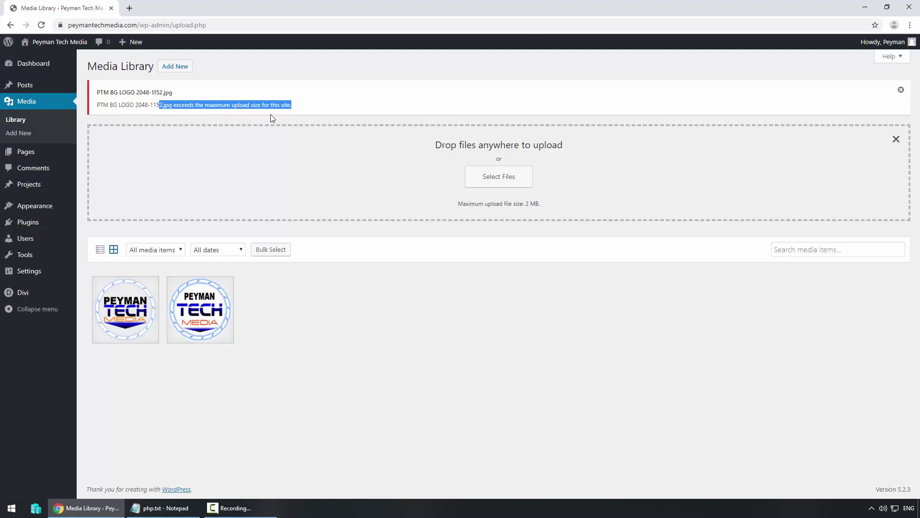
left_click(307, 173)
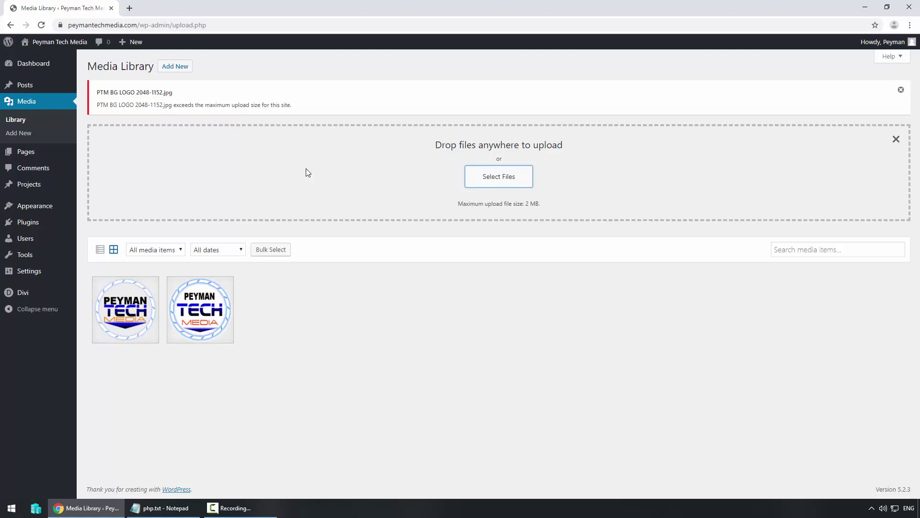
Try to install a new WordPress theme by uploading Evolution.zip from the Desktop
left_click(24, 206)
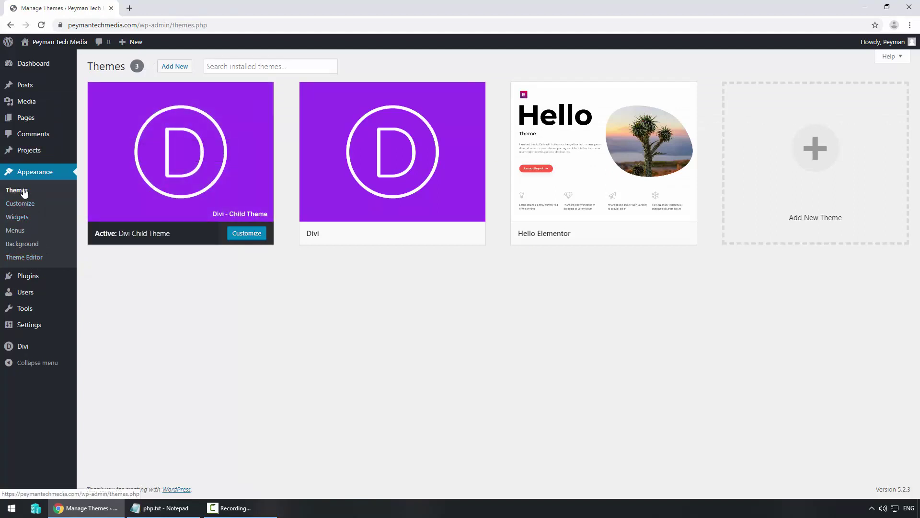
left_click(175, 67)
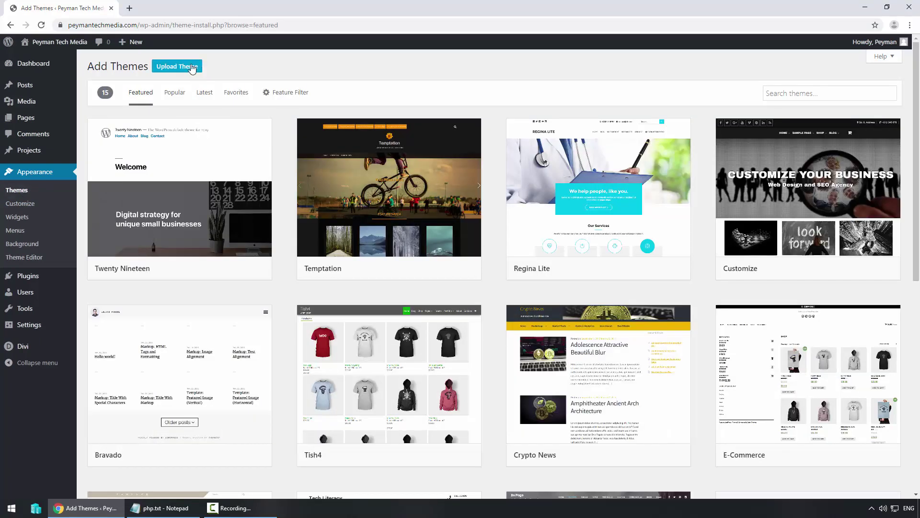
left_click(193, 68)
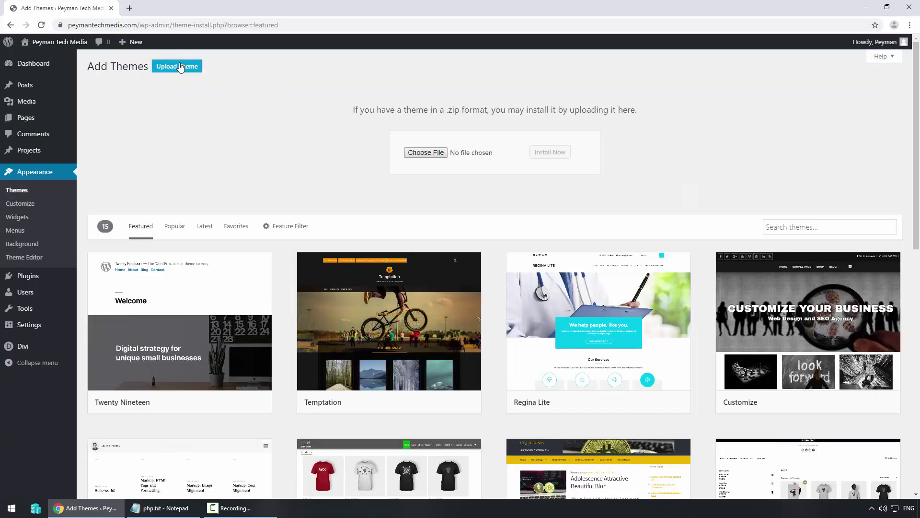
left_click(426, 153)
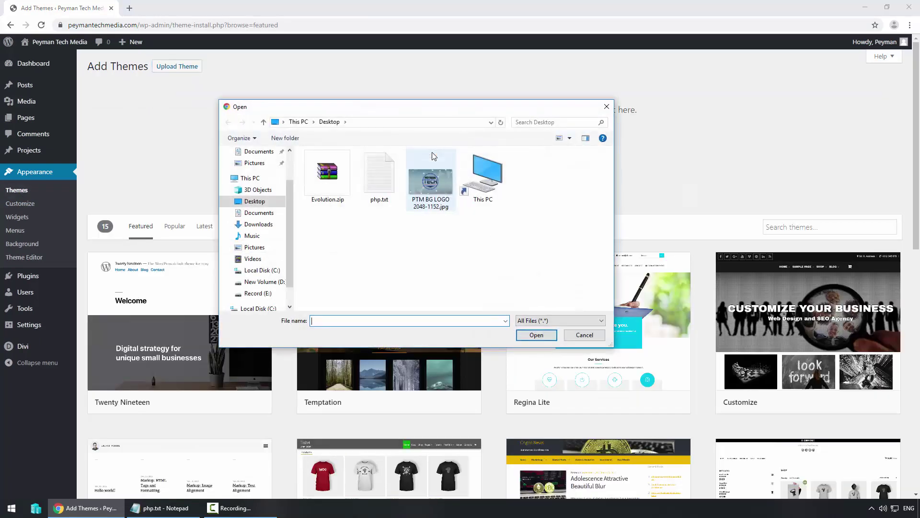
left_click(329, 178)
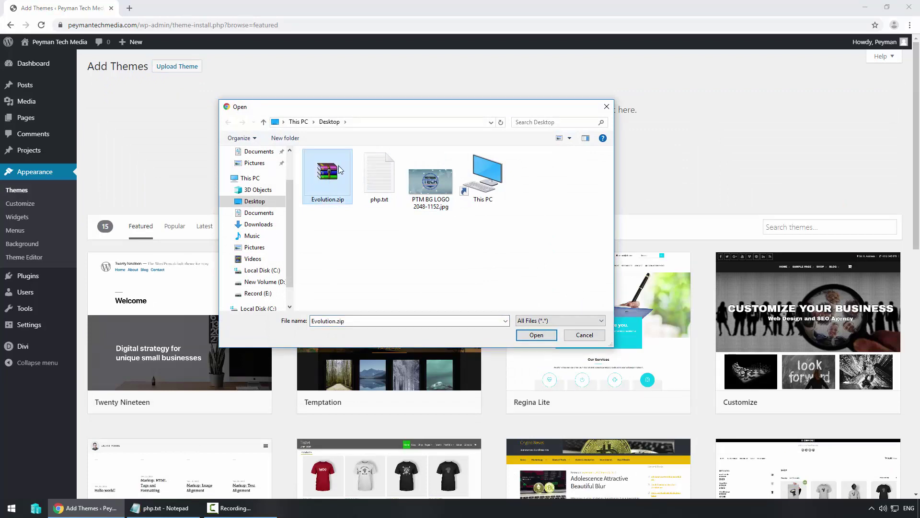
left_click(539, 336)
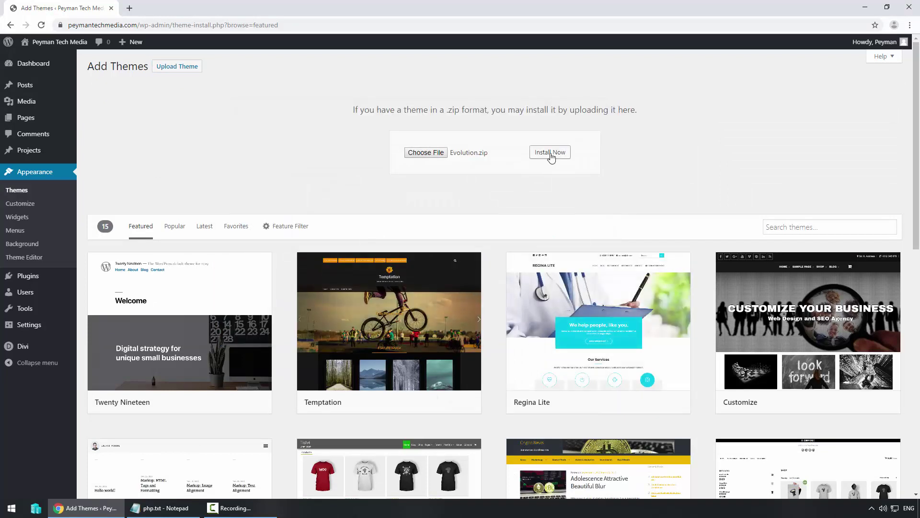
left_click(551, 154)
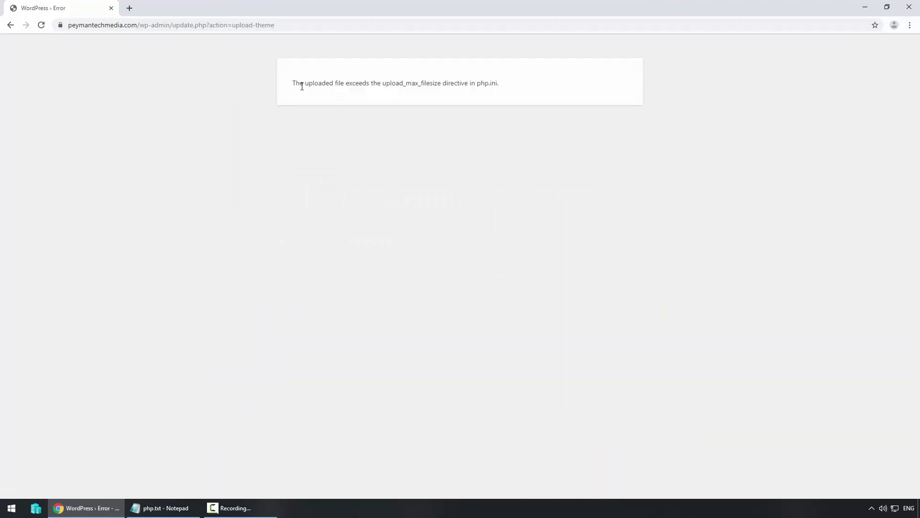
left_click_drag(292, 84, 516, 93)
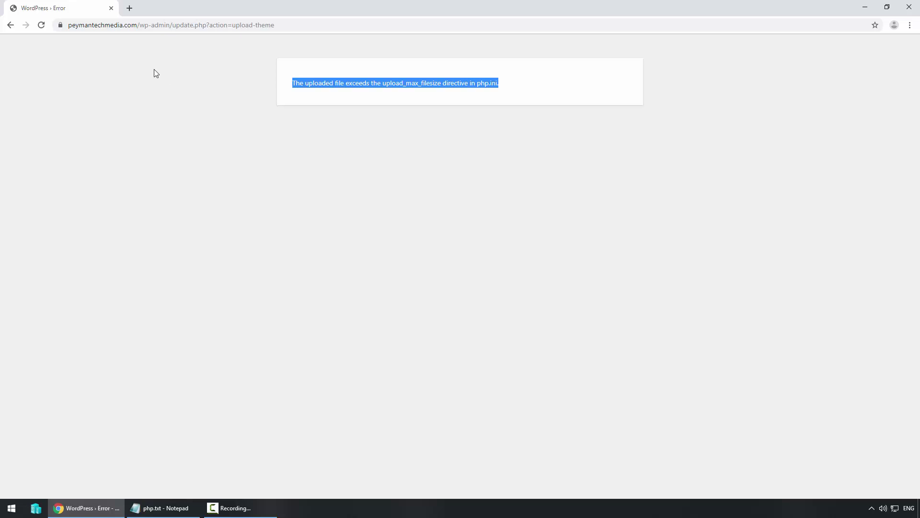
Search for tmdhosting in a new browser tab and open the TMDHosting client login page
left_click(129, 8)
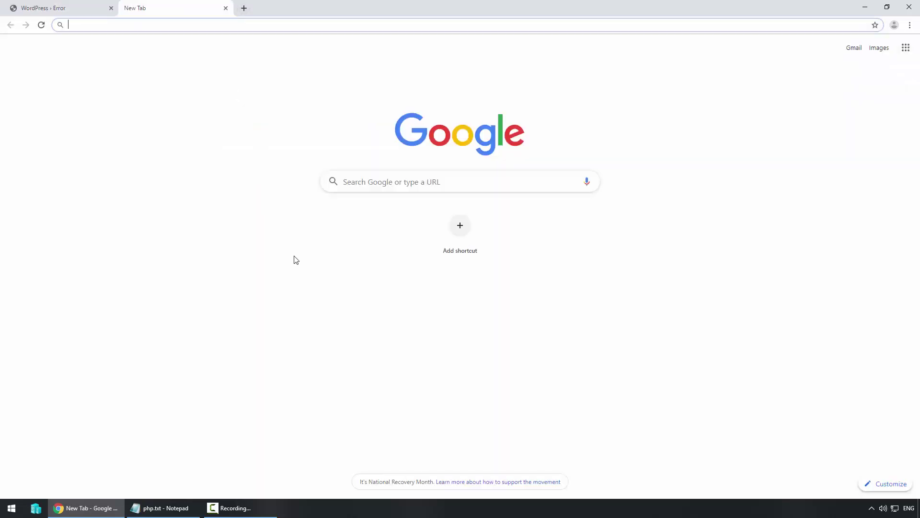
type("tmdhosting")
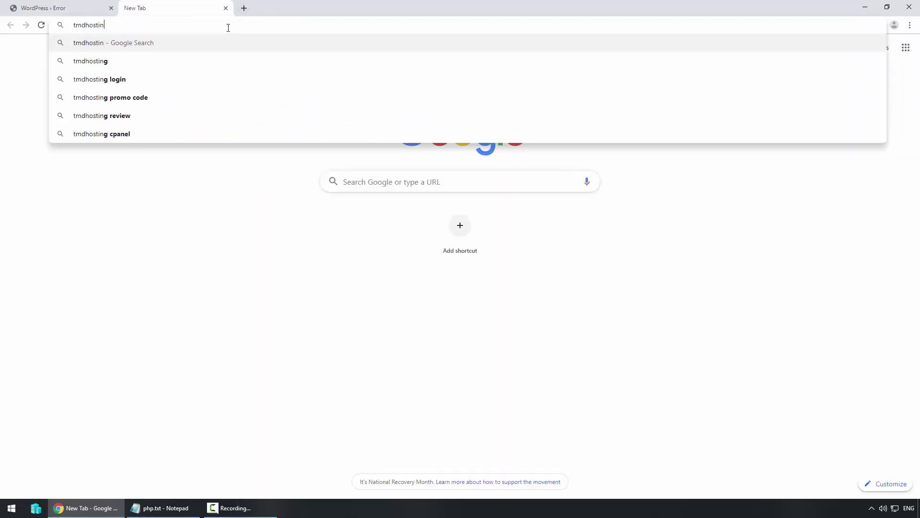
key("Return")
left_click(144, 168)
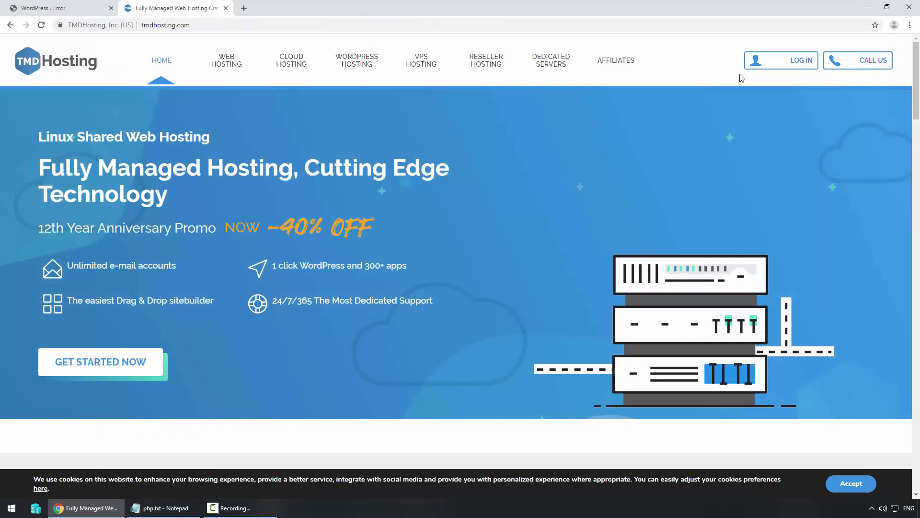
left_click(796, 61)
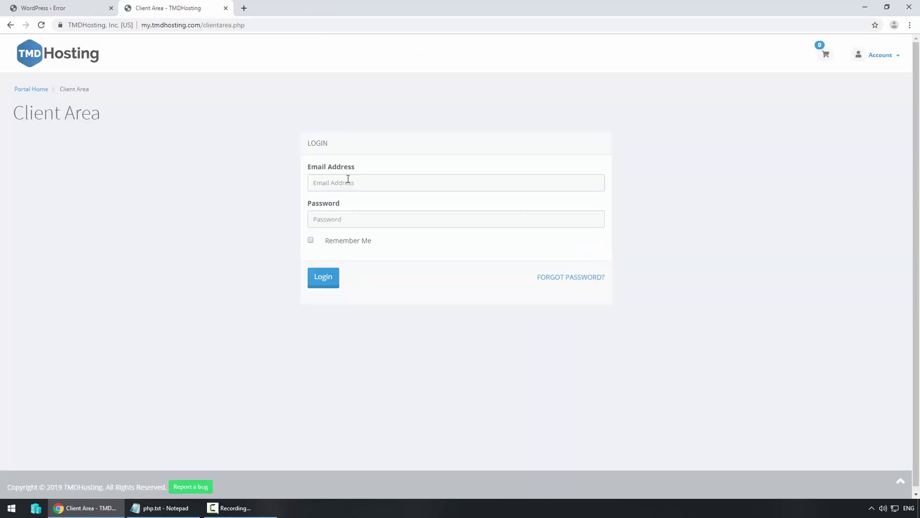
Log in to the TMDHosting client area with the saved account e-mail address and password
left_click(348, 179)
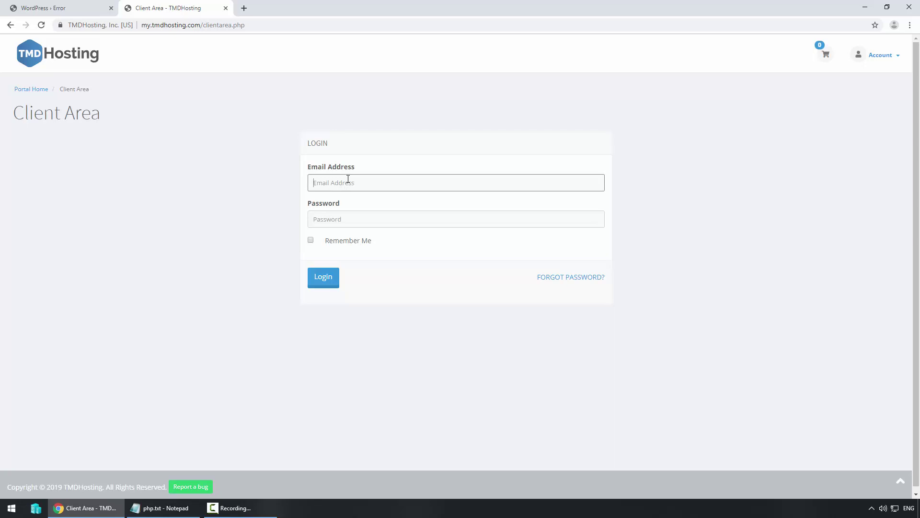
key("Down")
key("Return")
key("Return")
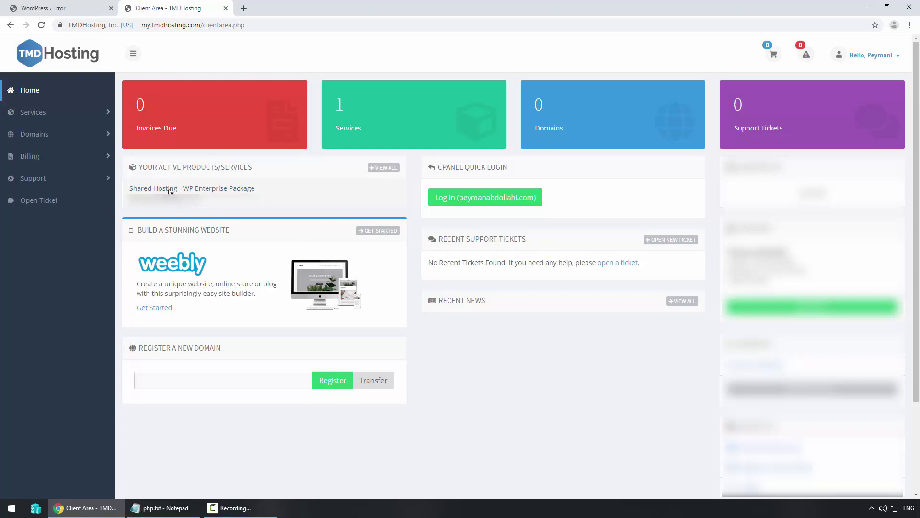
Open the Shared Hosting - WP Enterprise Package service and launch its cPanel through One Click Login
left_click(192, 190)
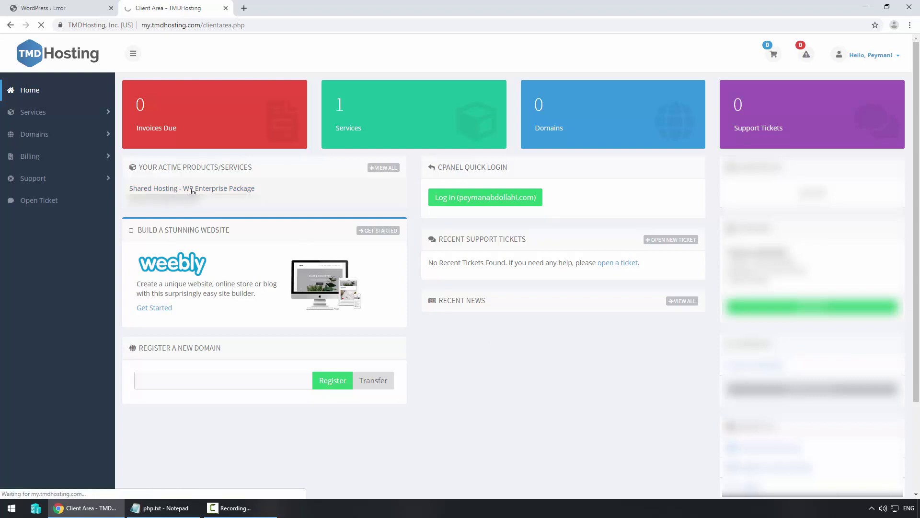
scroll(192, 191, "down", 2)
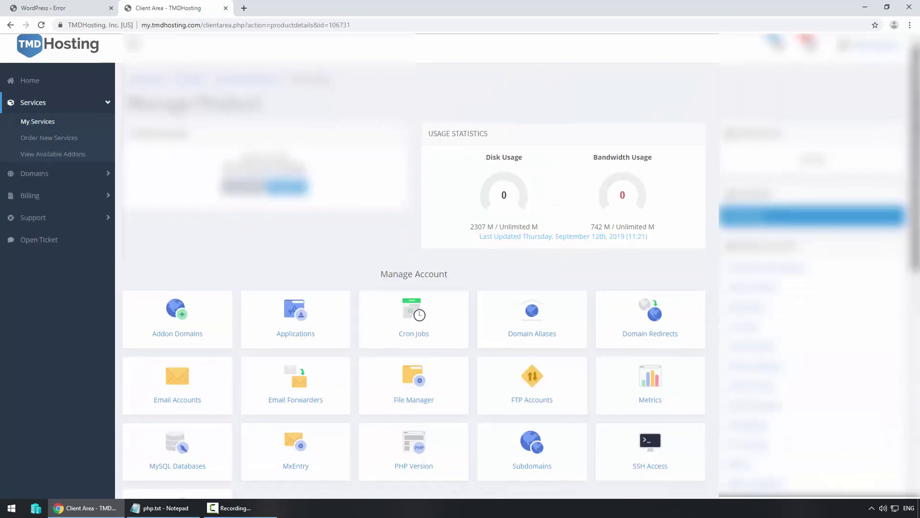
scroll(460, 266, "down", 2)
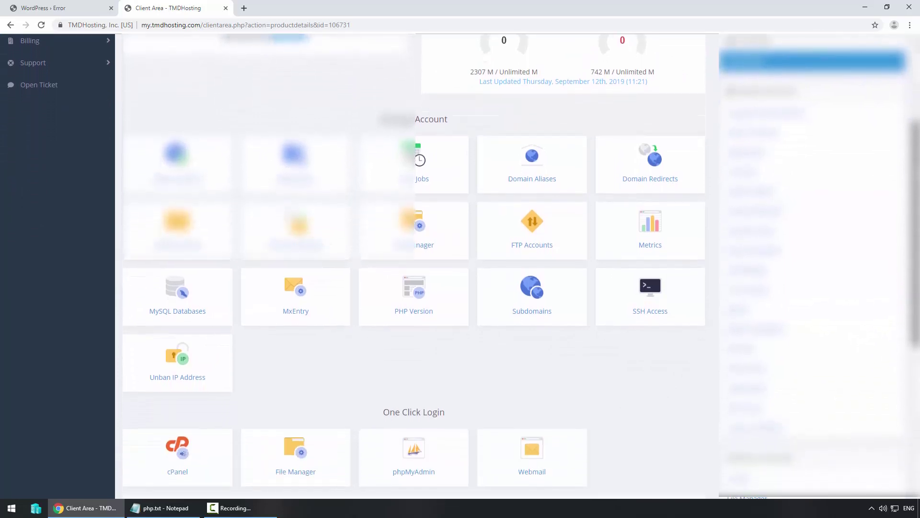
scroll(177, 449, "down", 1)
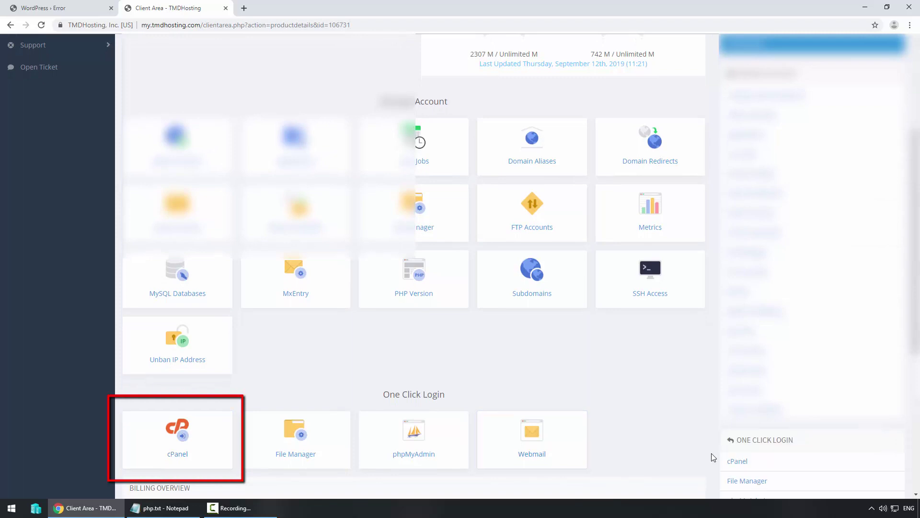
left_click(743, 462)
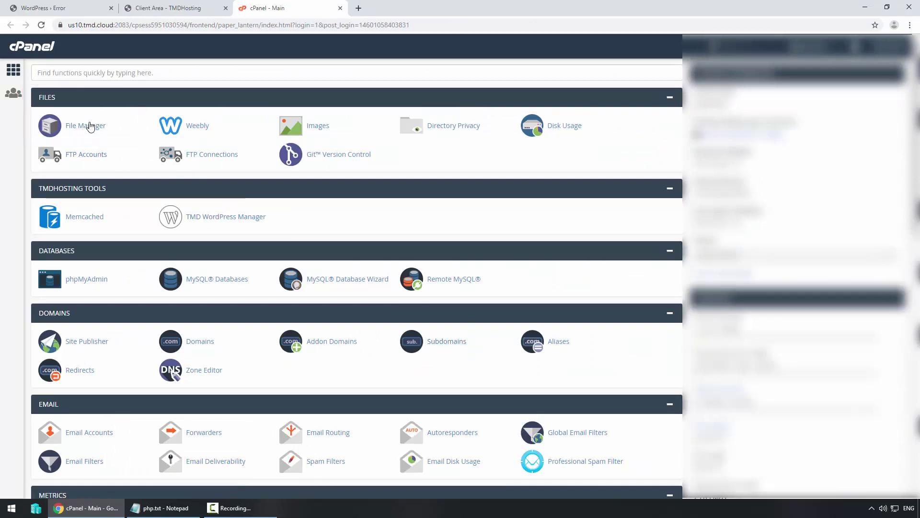
Open the peymantechmedia folder in cPanel's File Manager and save the preference to show hidden files (dotfiles)
left_click(89, 126)
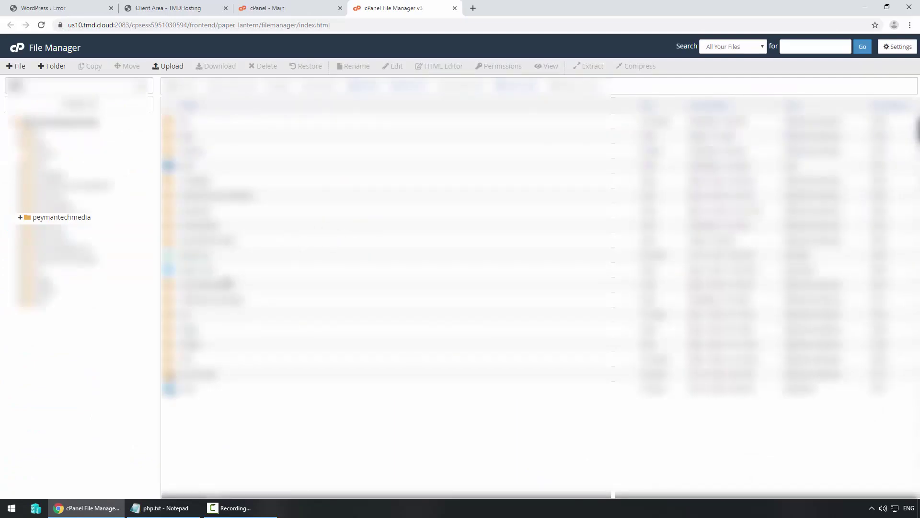
left_click(74, 220)
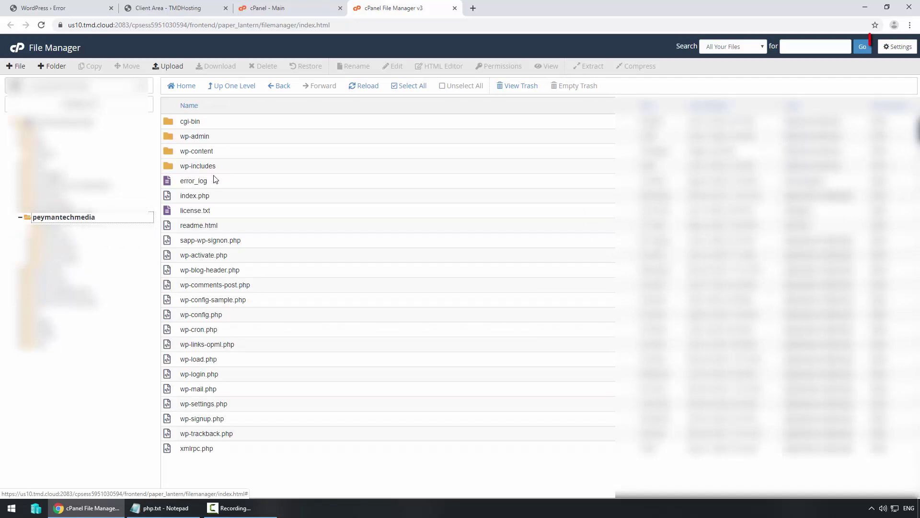
left_click(893, 50)
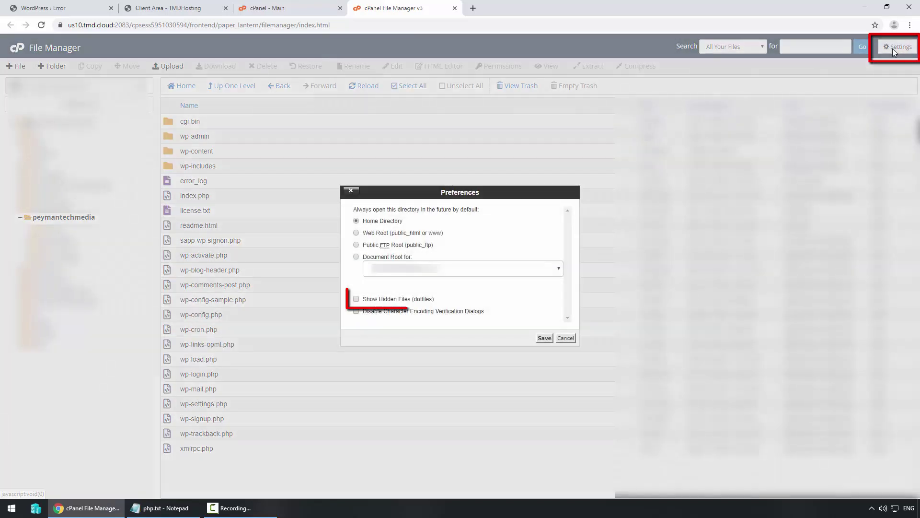
left_click(356, 299)
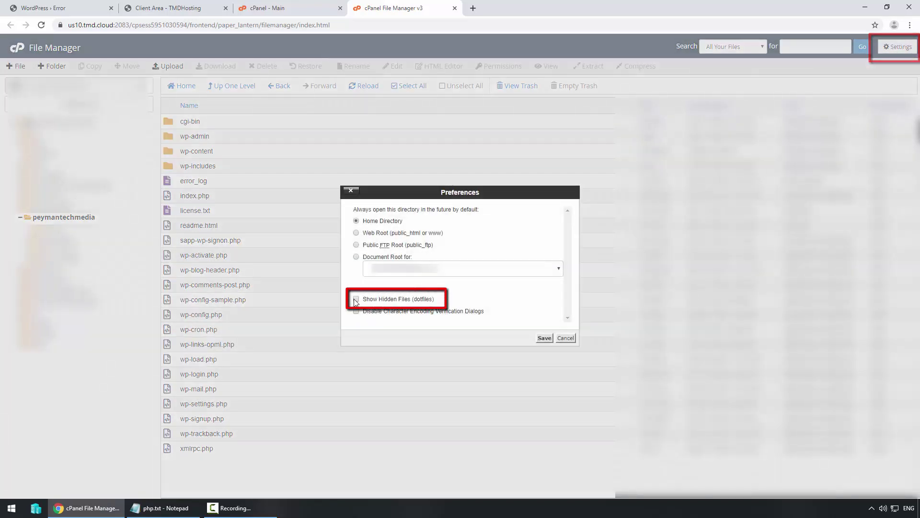
left_click(545, 338)
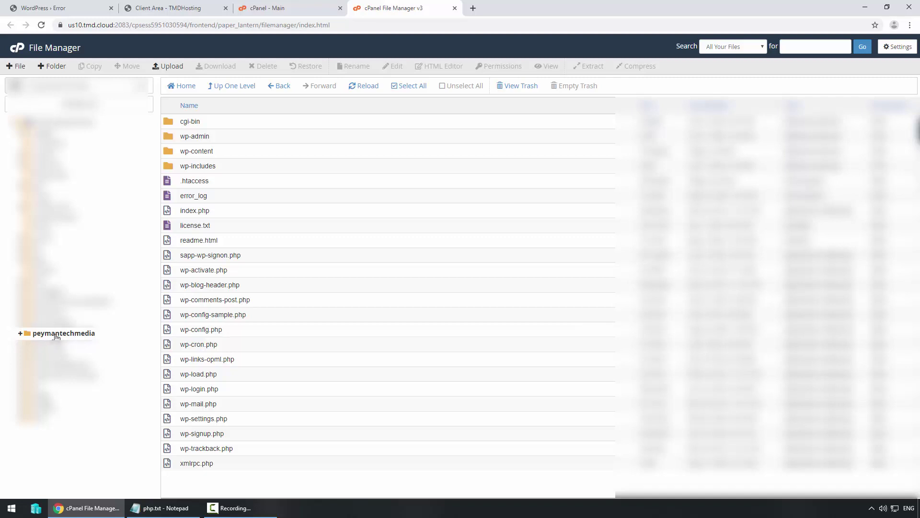
Open the .htaccess file from the peymantechmedia folder in the code editor
left_click(84, 334)
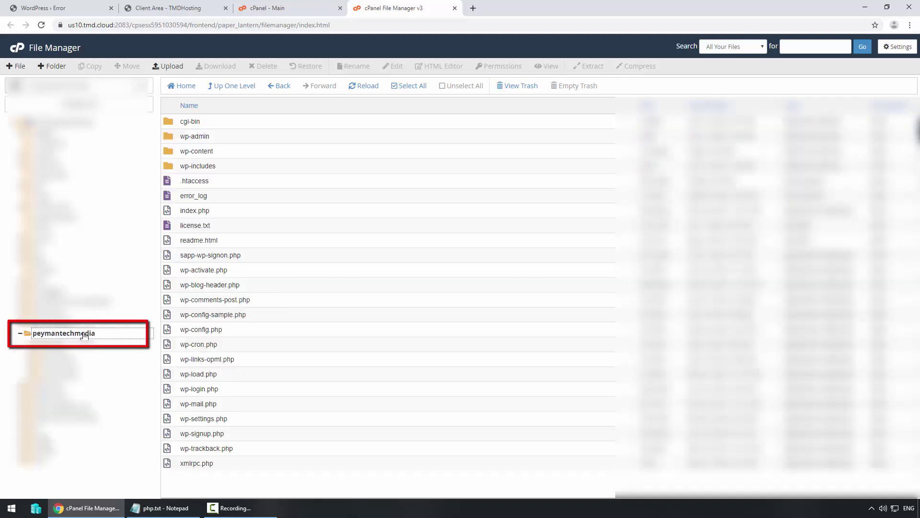
left_click(207, 183)
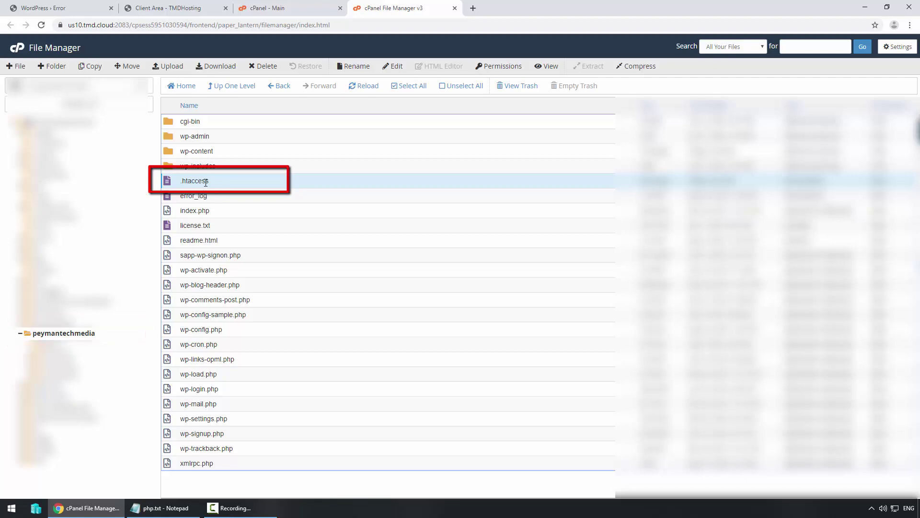
left_click(396, 67)
left_click(546, 339)
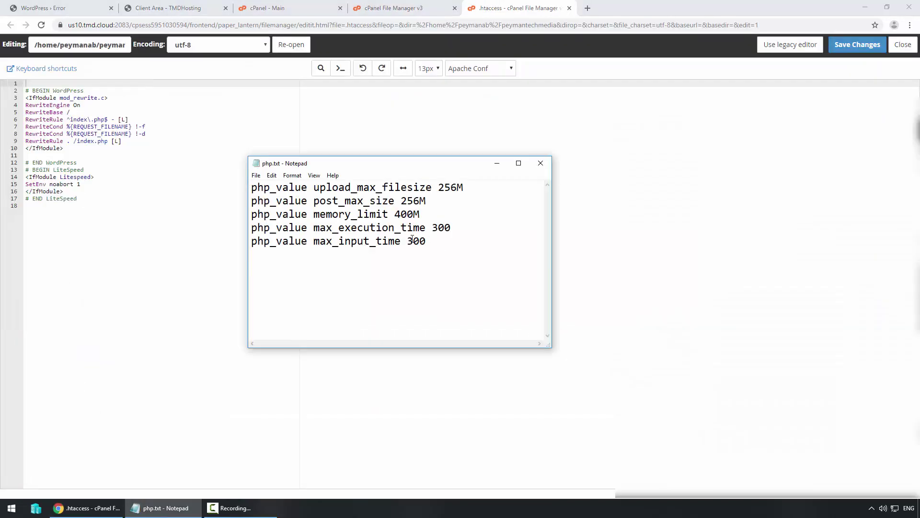
Copy the php_value lines from php.txt into line 11 of .htaccess: upload_max_filesize 256M, post_max_size 256M, memory_limit 400M, max_execution_time 300 and max_input_time 300
left_click_drag(426, 239, 250, 183)
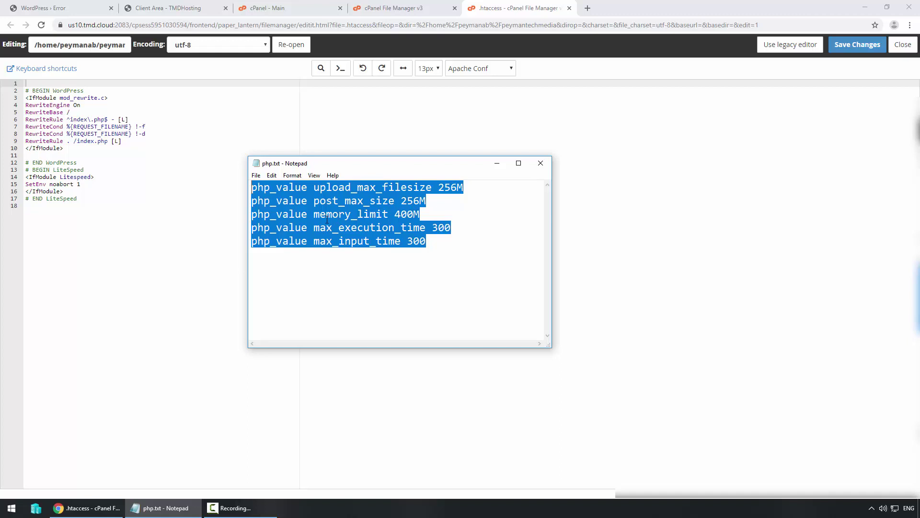
right_click(314, 210)
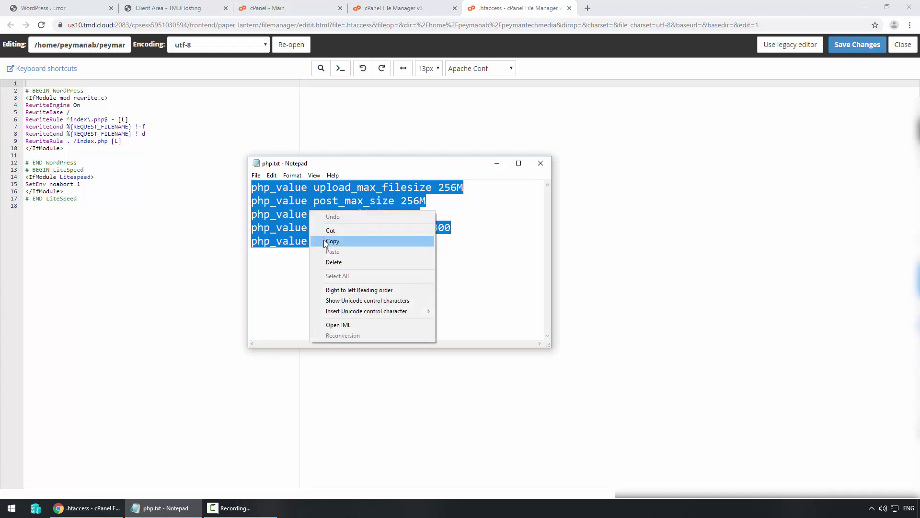
left_click(323, 239)
left_click(46, 156)
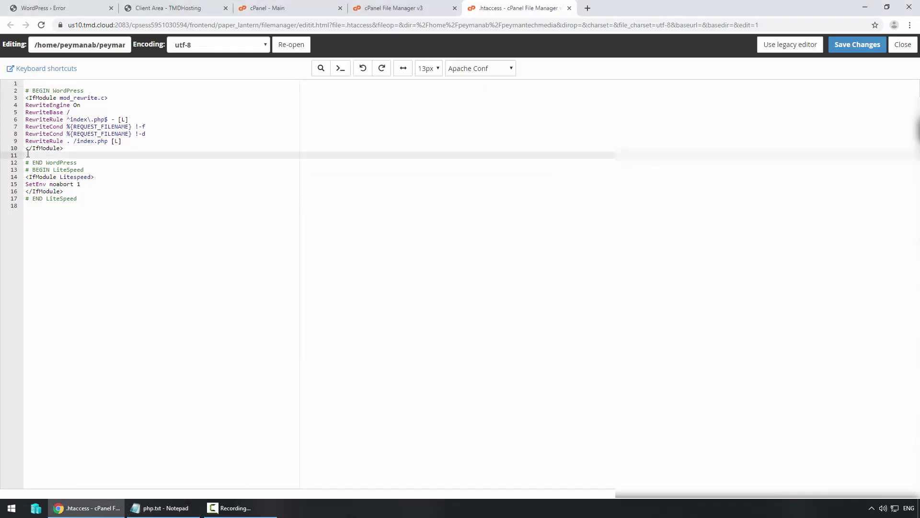
right_click(56, 154)
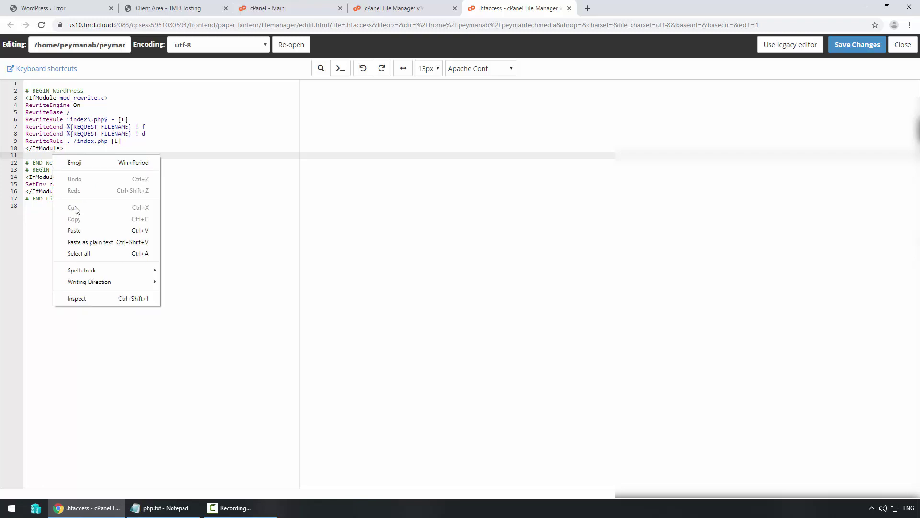
left_click(62, 228)
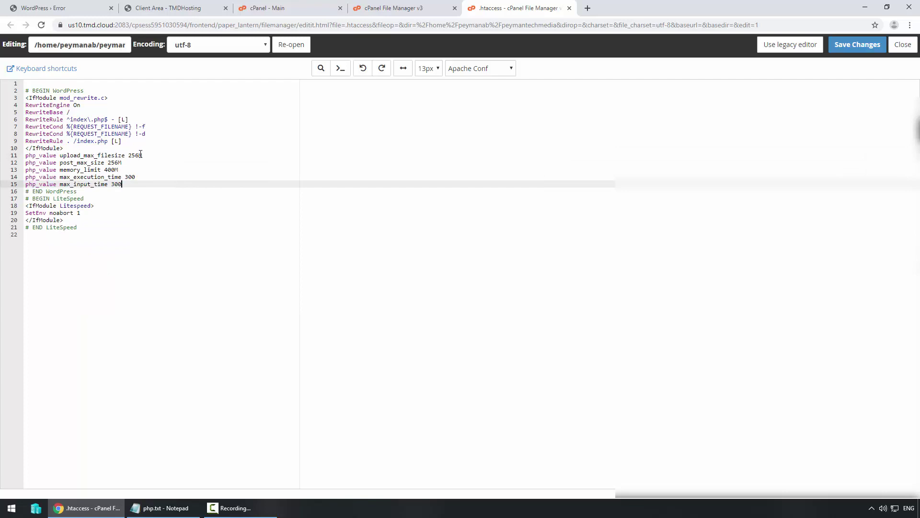
Save the .htaccess file with the added PHP limits and close its editor
left_click_drag(139, 155, 128, 156)
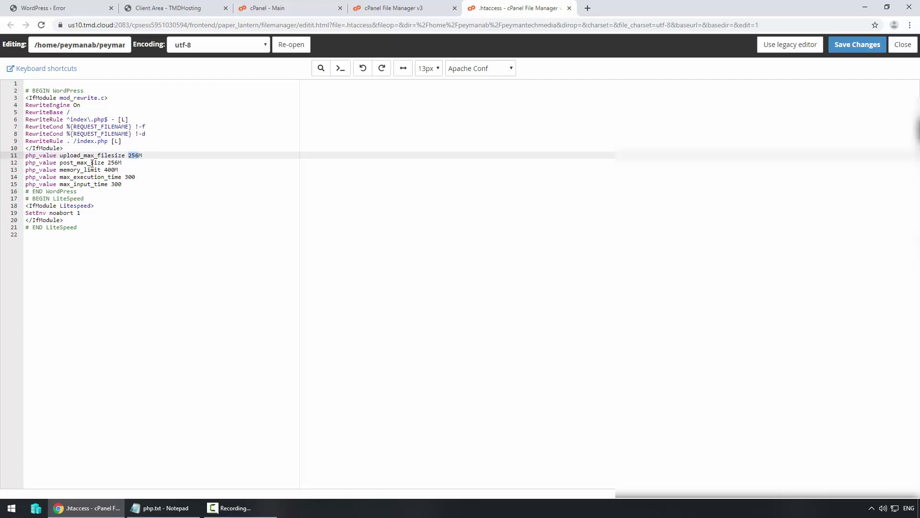
left_click_drag(118, 162, 109, 162)
left_click_drag(124, 184, 24, 156)
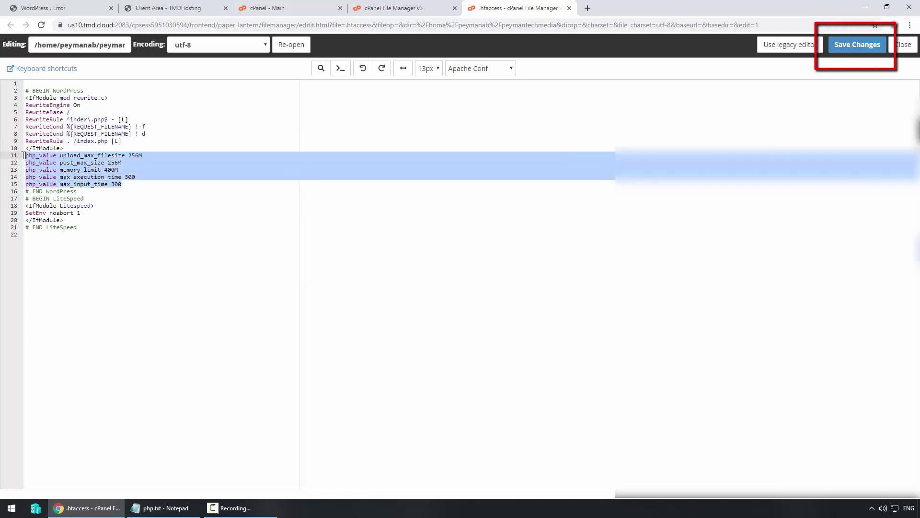
left_click(856, 46)
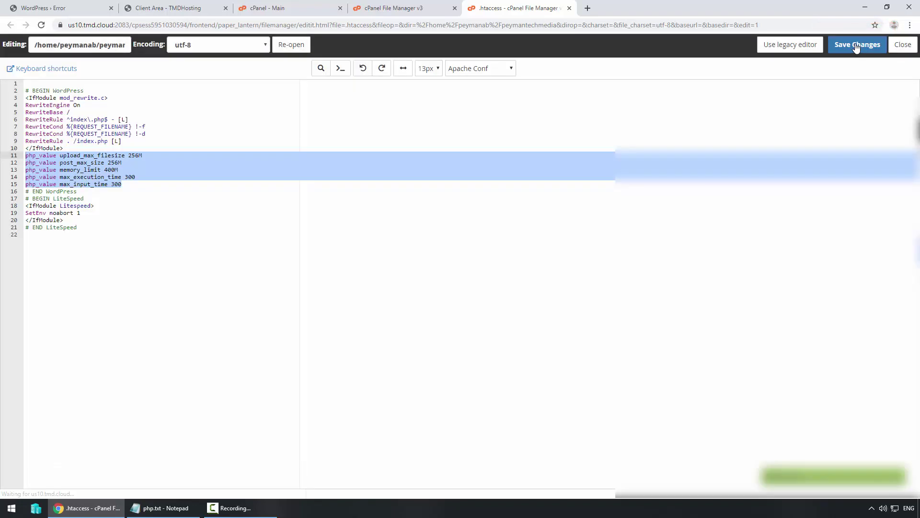
left_click(903, 45)
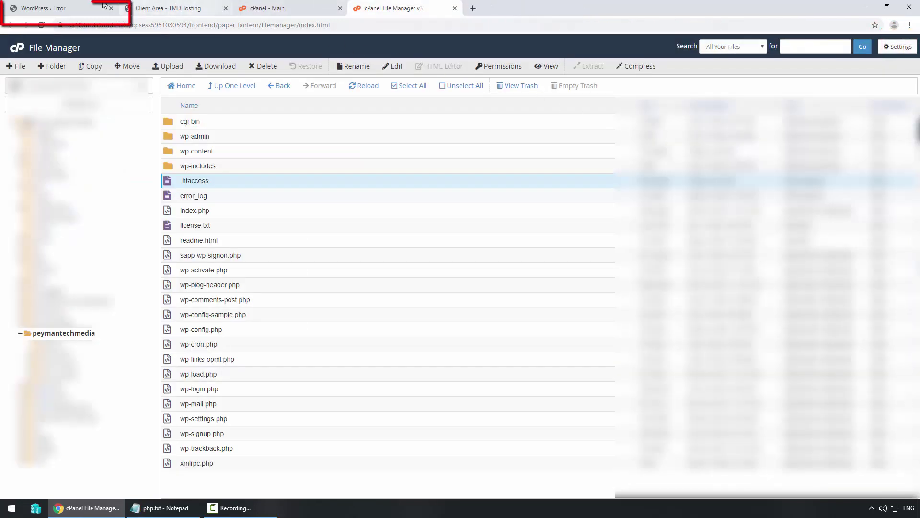
Return to the WordPress admin and check the maximum upload file size on the Upload New Media page
left_click(42, 9)
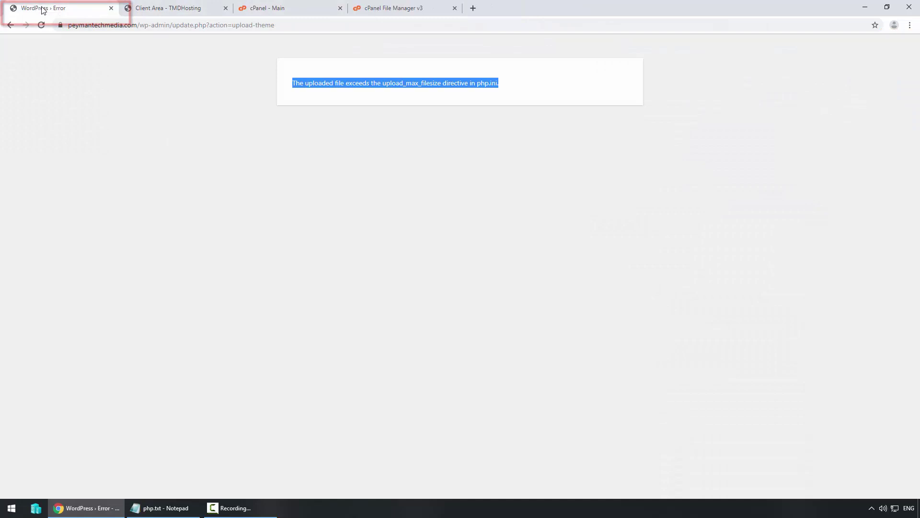
left_click(9, 26)
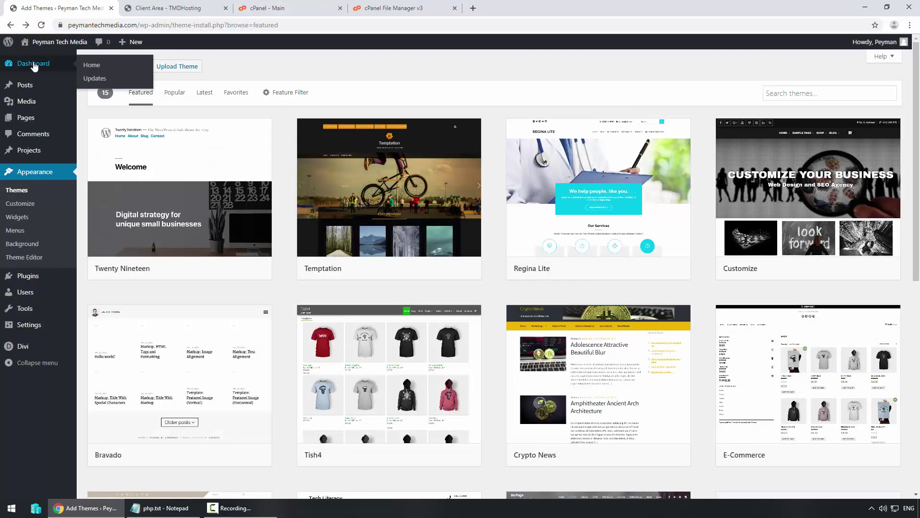
left_click(34, 64)
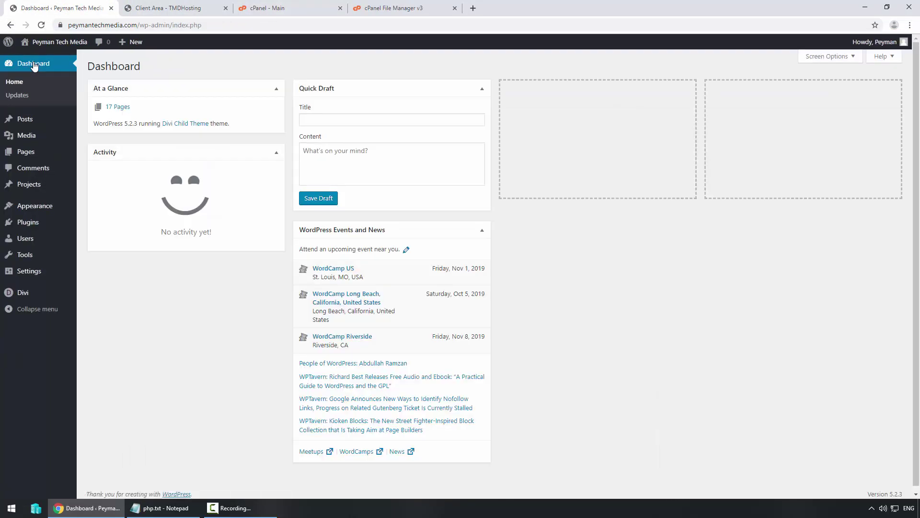
mouse_move(27, 137)
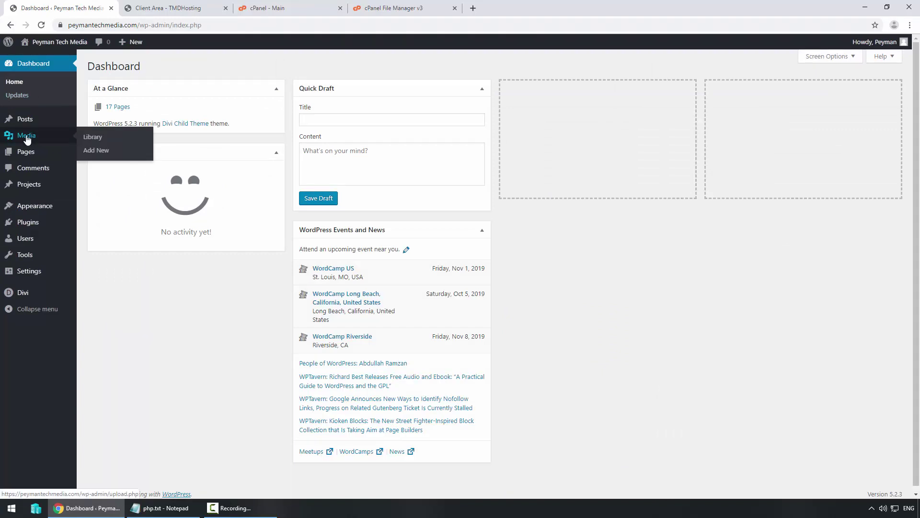
left_click(100, 151)
left_click_drag(97, 210, 190, 217)
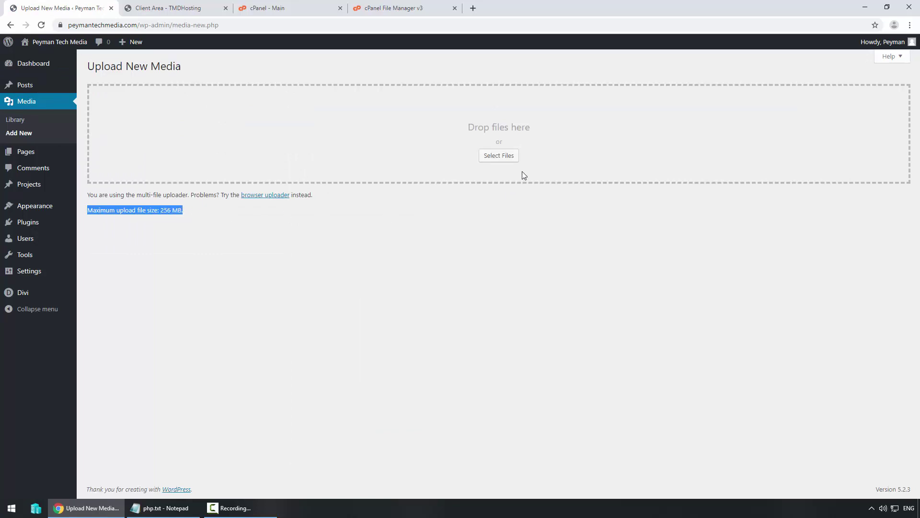
Upload the desktop image PTM BG LOGO 2048-1152.jpg to the media library
left_click(496, 158)
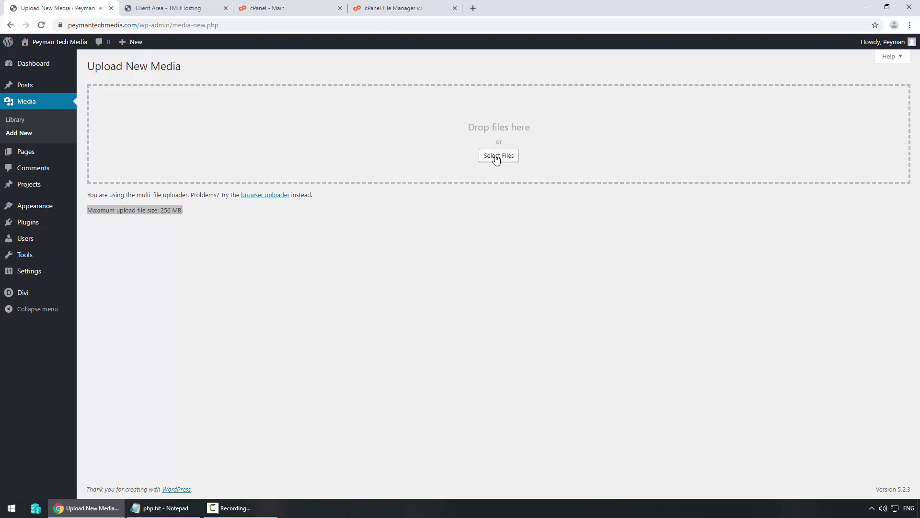
left_click(430, 182)
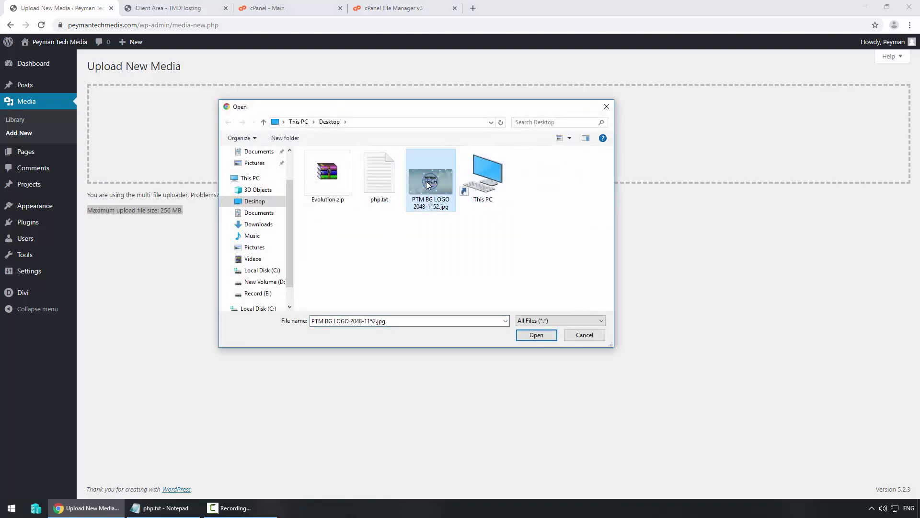
left_click(534, 335)
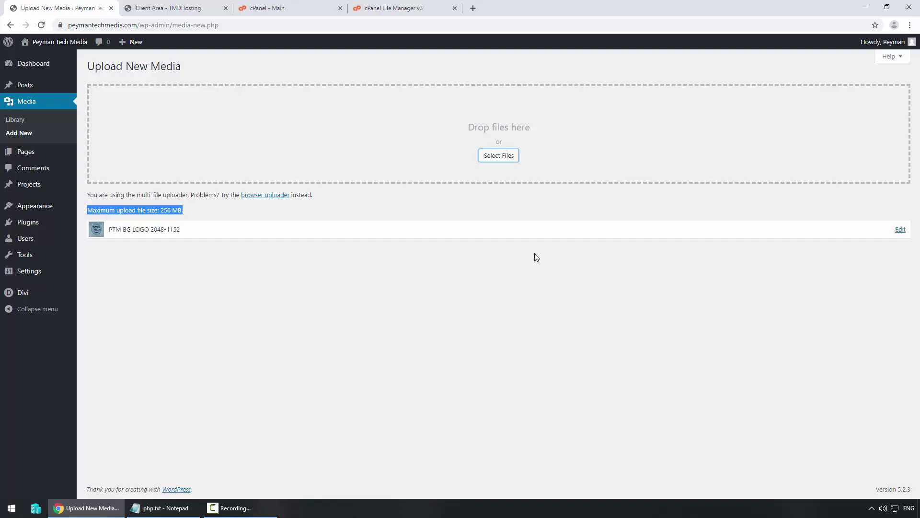
left_click(105, 239)
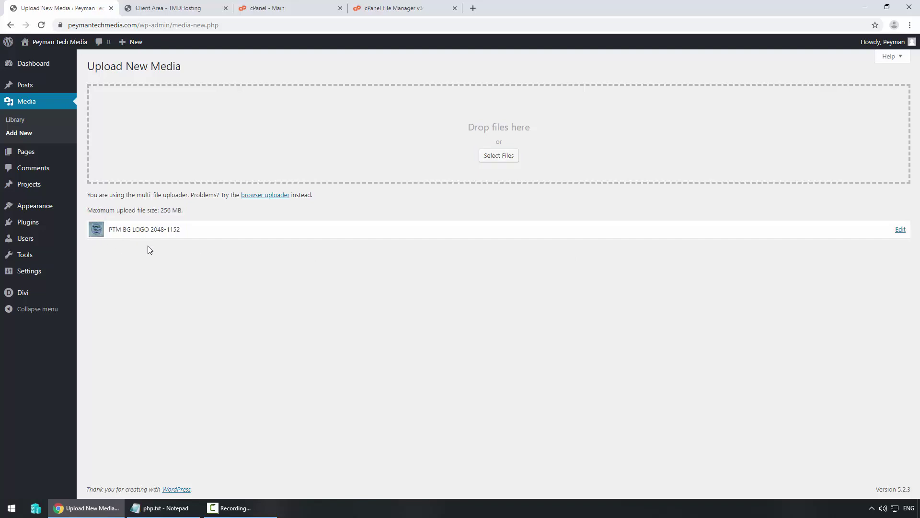
Upload Evolution.zip from the desktop as a new WordPress theme and install it
mouse_move(19, 205)
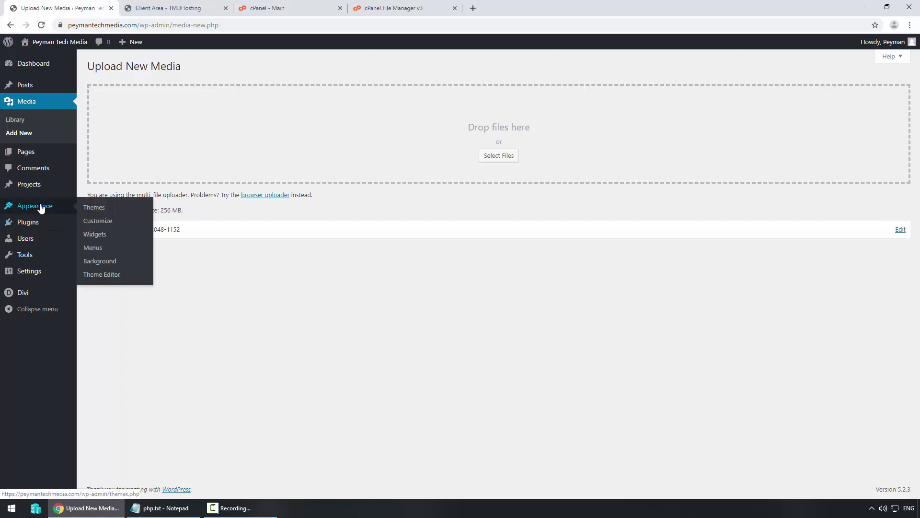
left_click(99, 208)
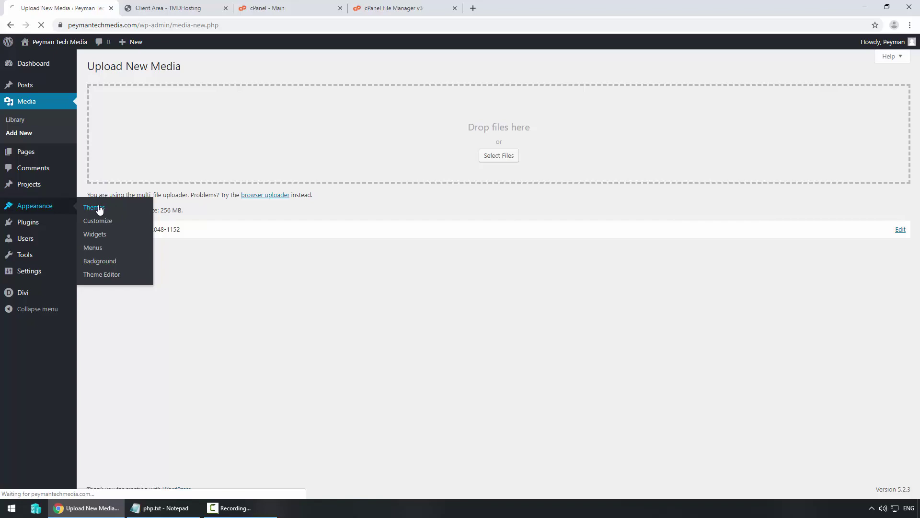
left_click(173, 66)
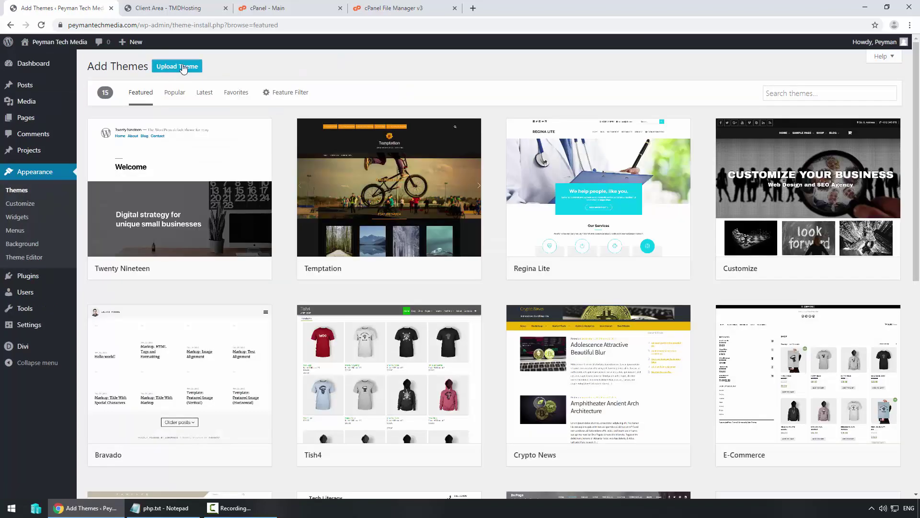
left_click(182, 69)
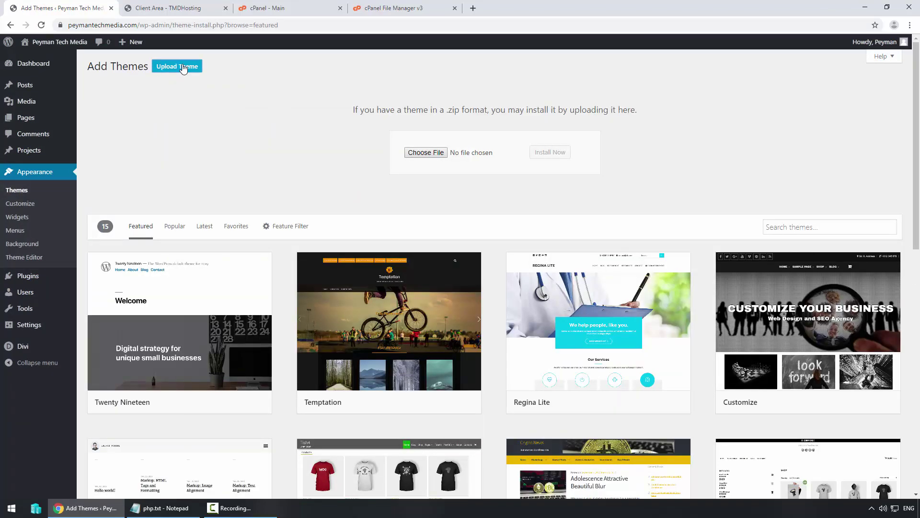
left_click(433, 153)
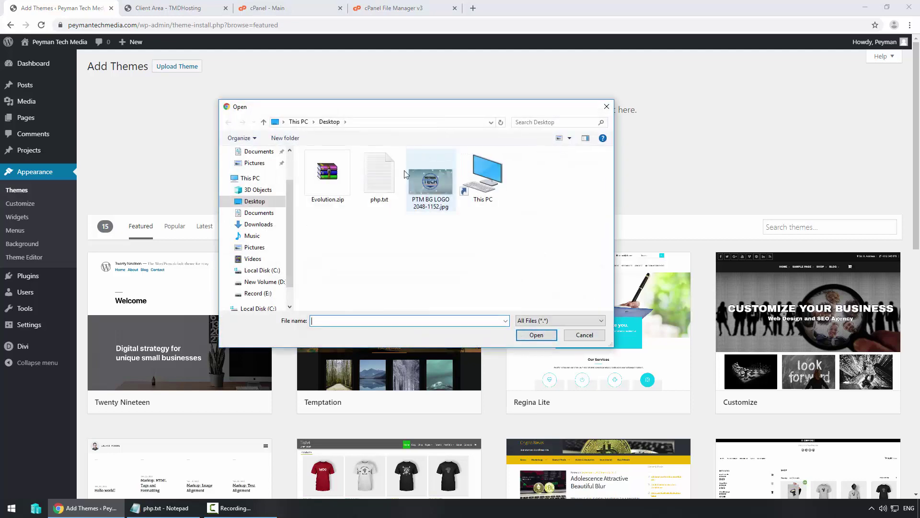
left_click(317, 189)
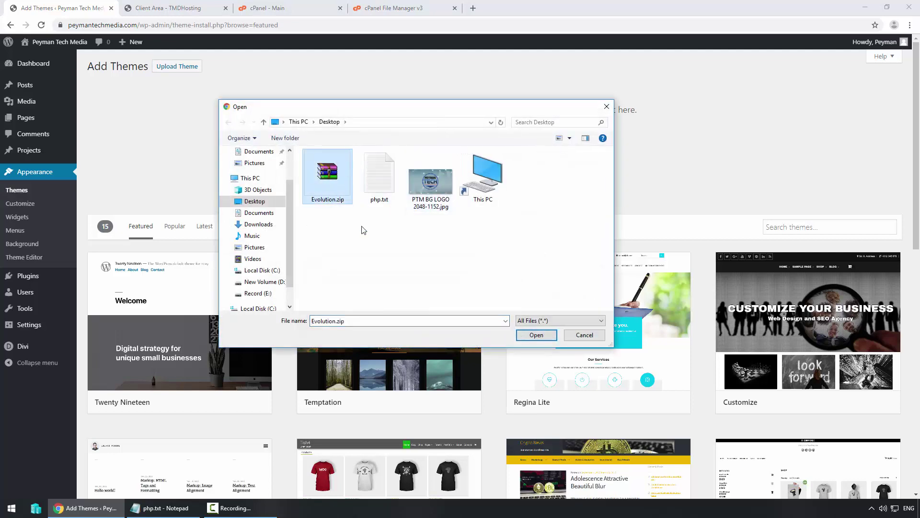
left_click(537, 335)
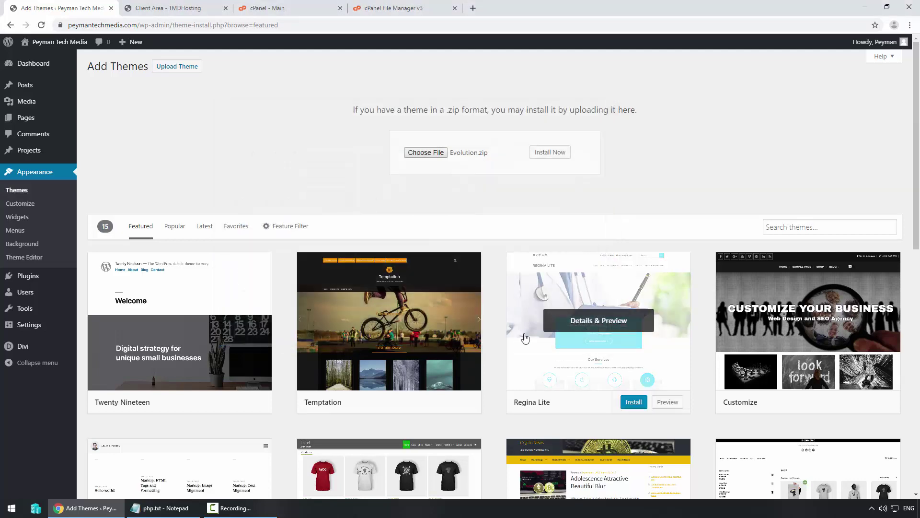
left_click(552, 154)
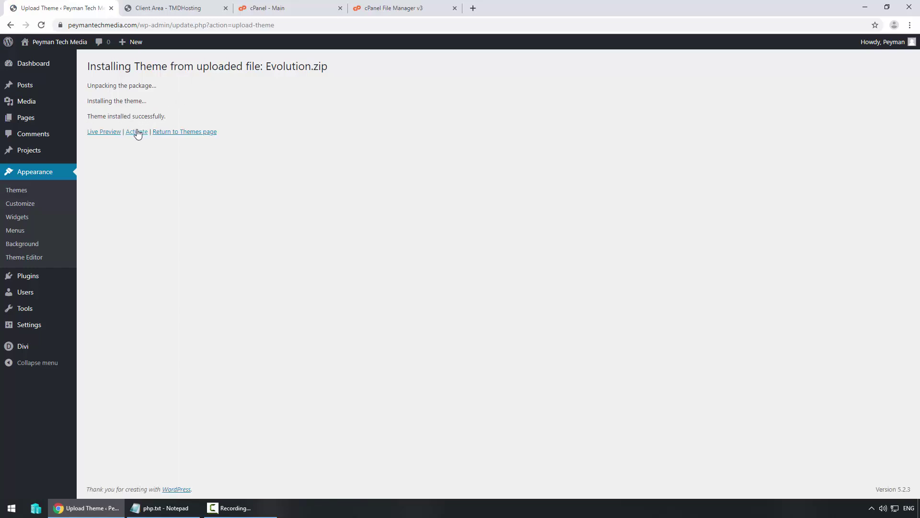
Activate the Evolution theme and visit the site's home page
left_click(136, 132)
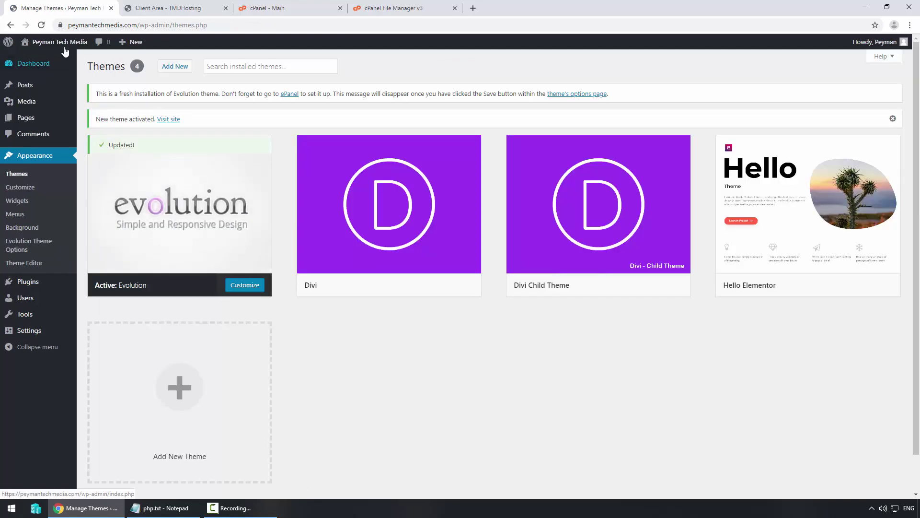
mouse_move(52, 43)
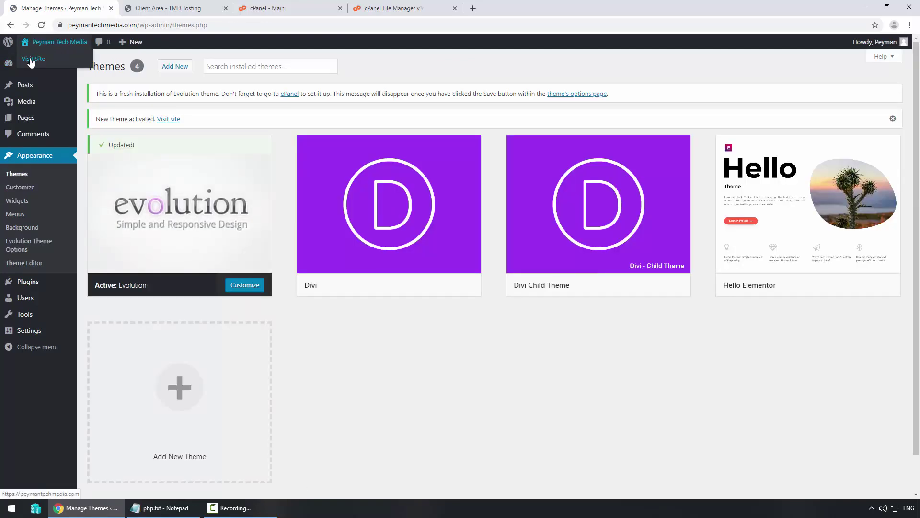
left_click(35, 60)
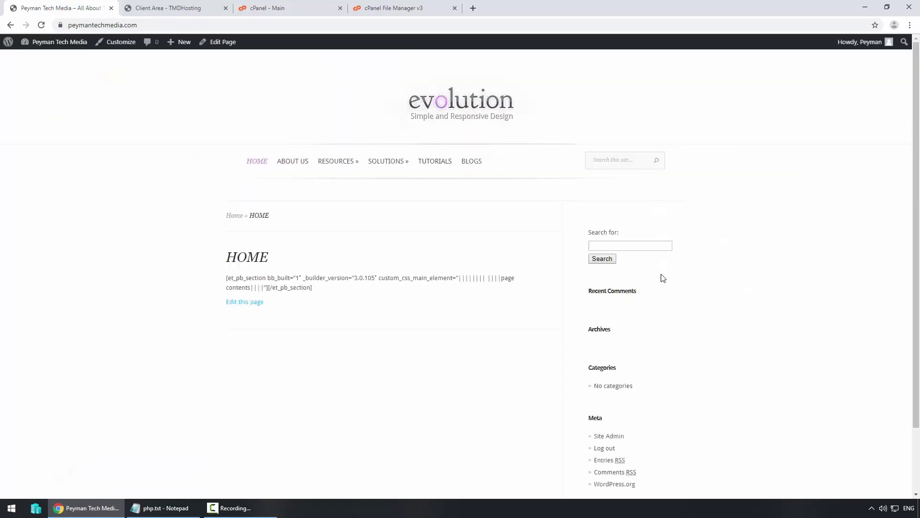
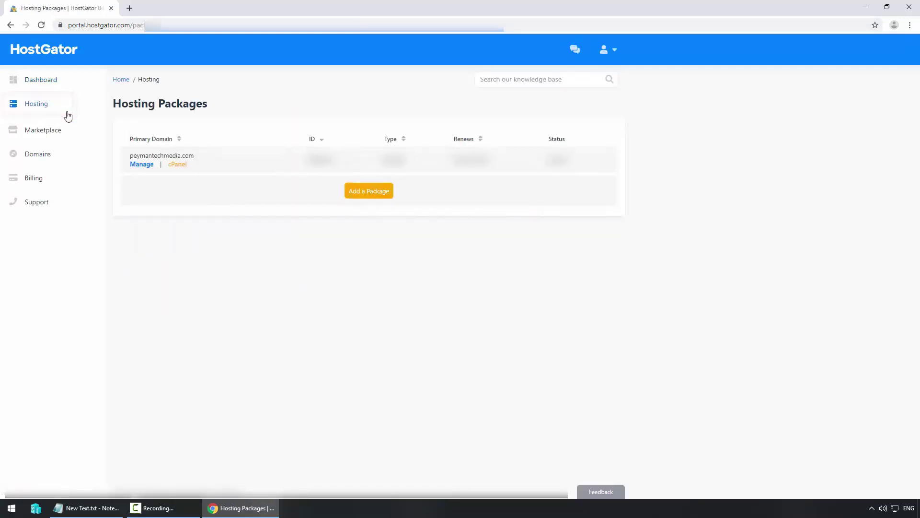
Open cPanel for the peymantechmedia.com package in the HostGator portal and launch its File Manager
left_click(178, 164)
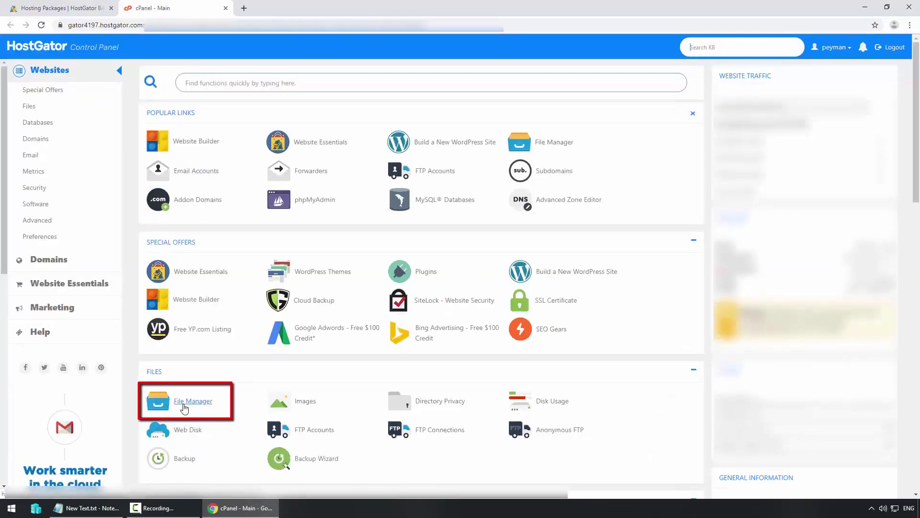
left_click(193, 401)
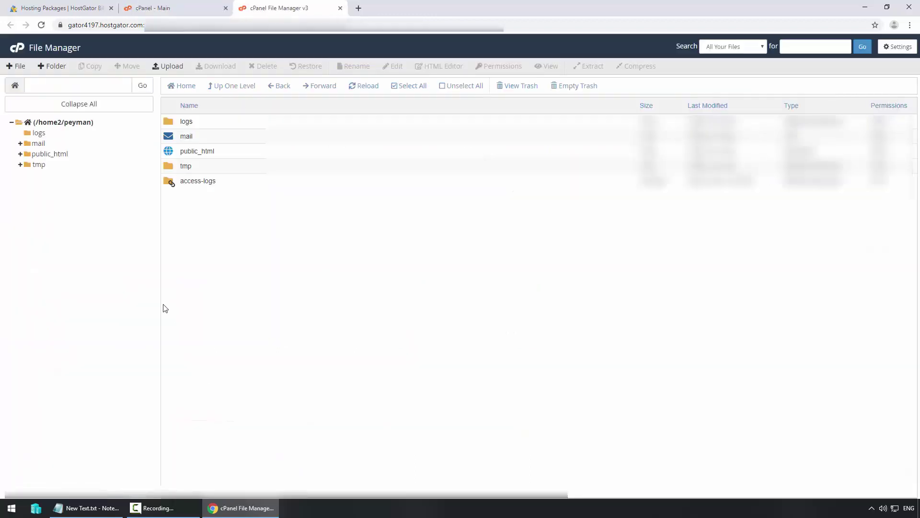
Open the public_html folder and enable Show Hidden Files (dotfiles) in the File Manager preferences
left_click(57, 155)
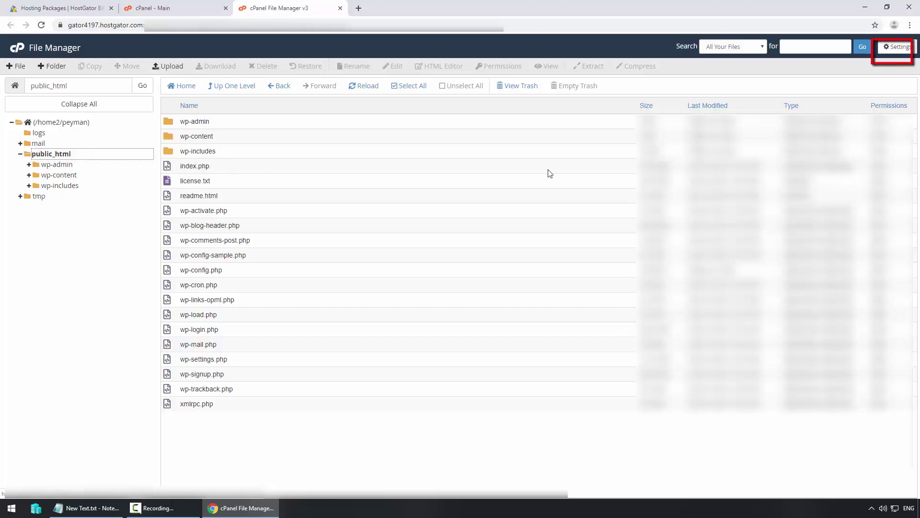
left_click(896, 46)
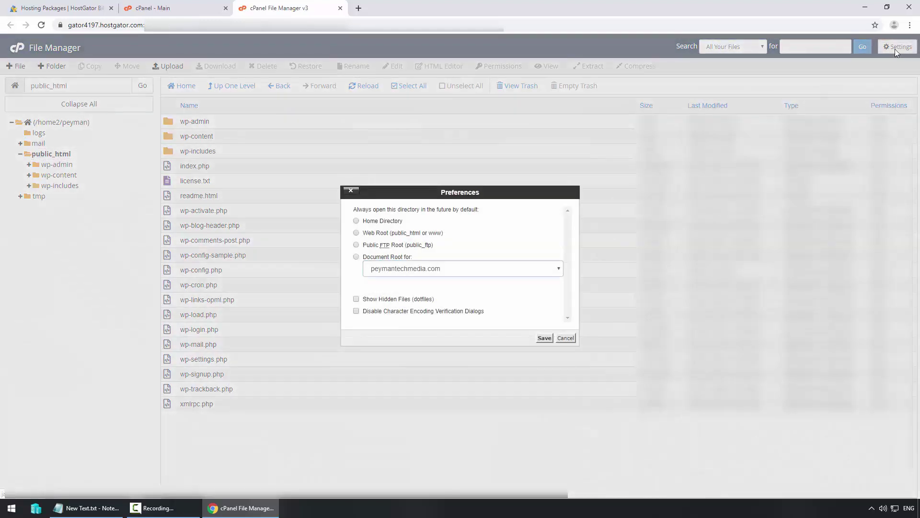
left_click(373, 300)
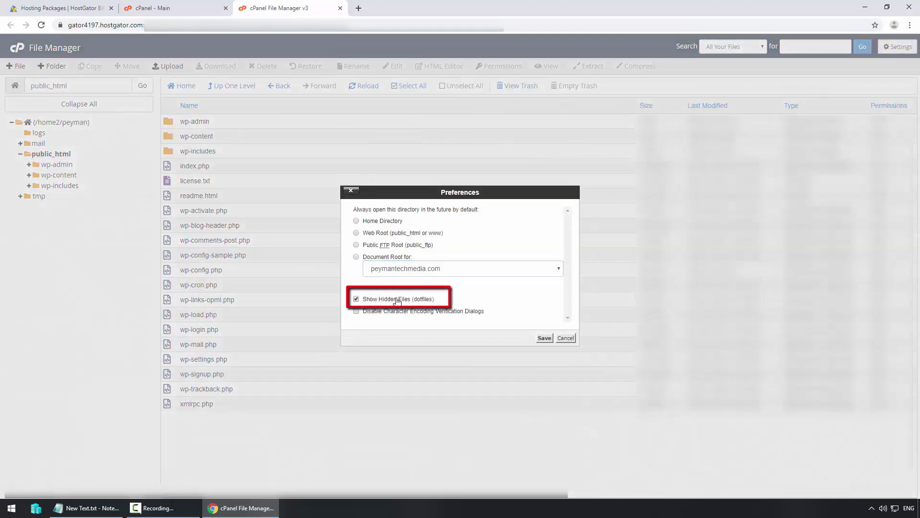
left_click(545, 338)
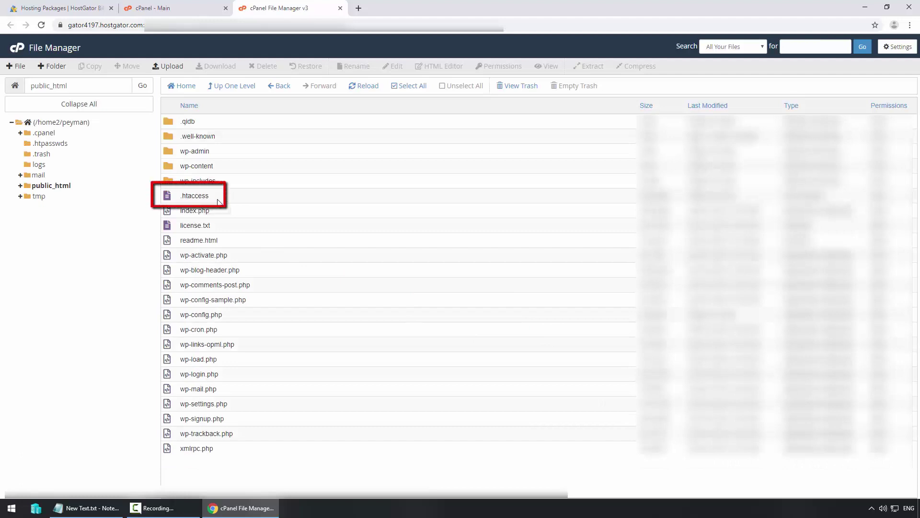
Open the .htaccess file in public_html for editing
left_click(201, 195)
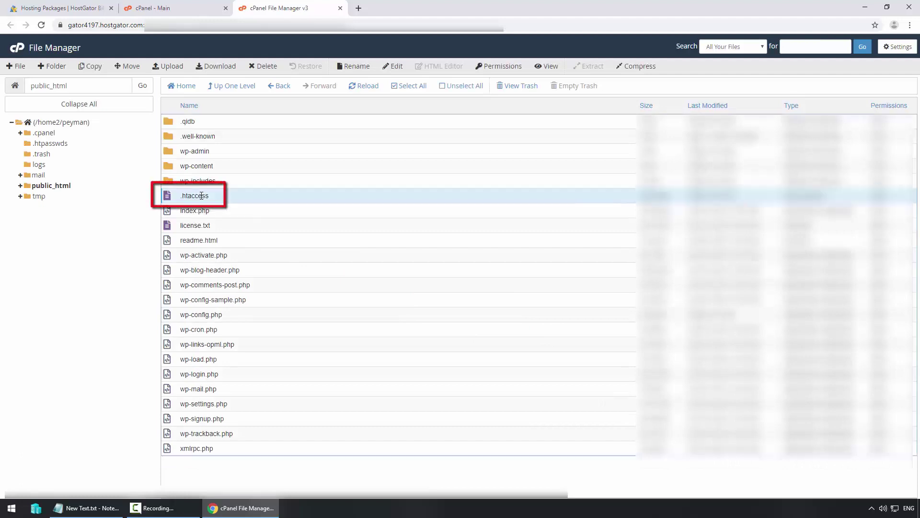
left_click(396, 69)
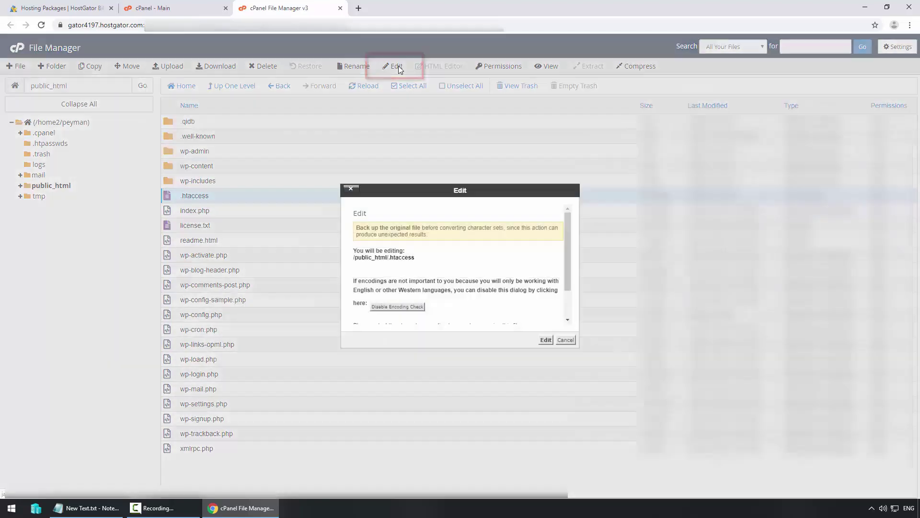
left_click(545, 340)
Copy the php_value lines (256M upload and post, 400M memory, 180 execution and input time) from New Text.txt in Notepad into .htaccess above # END WordPress
key("alt+Tab")
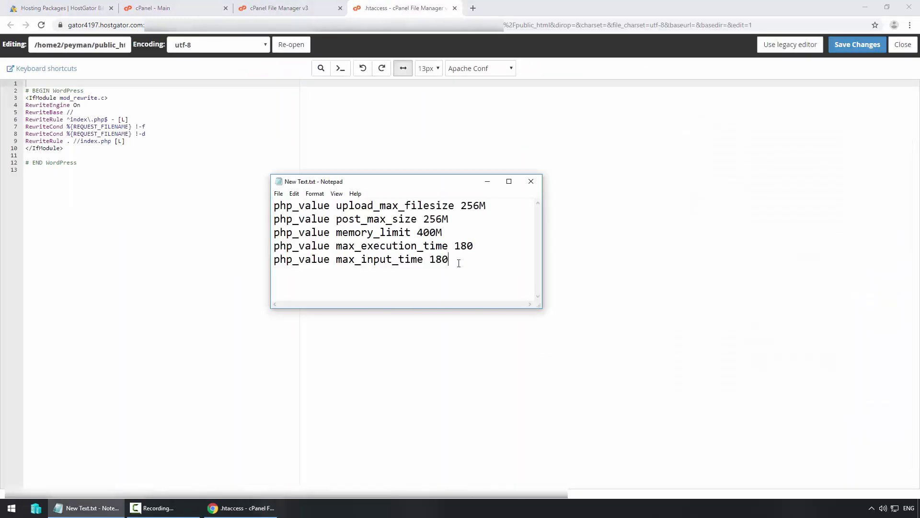
left_click_drag(460, 263, 274, 205)
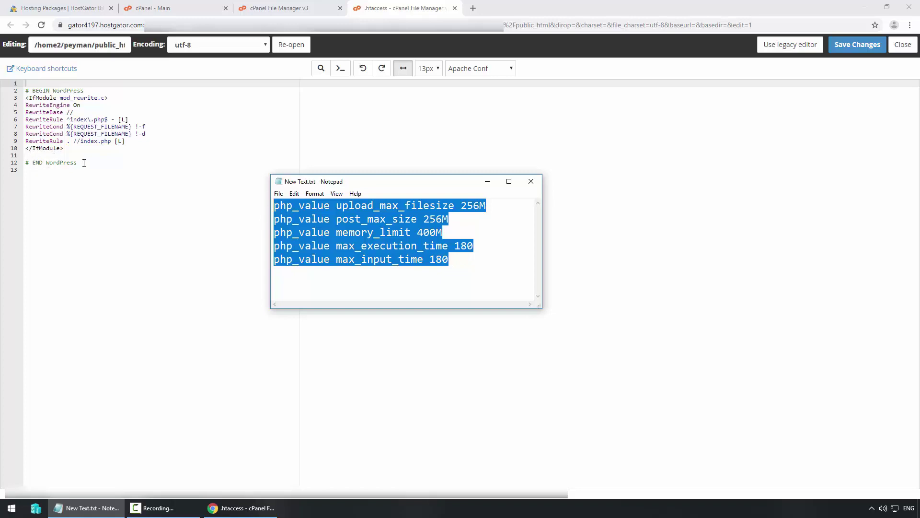
right_click(364, 234)
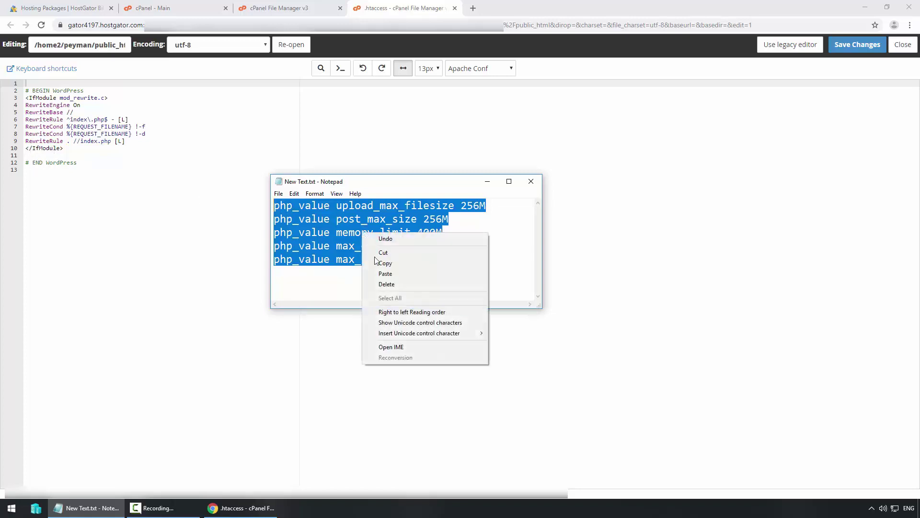
left_click(378, 263)
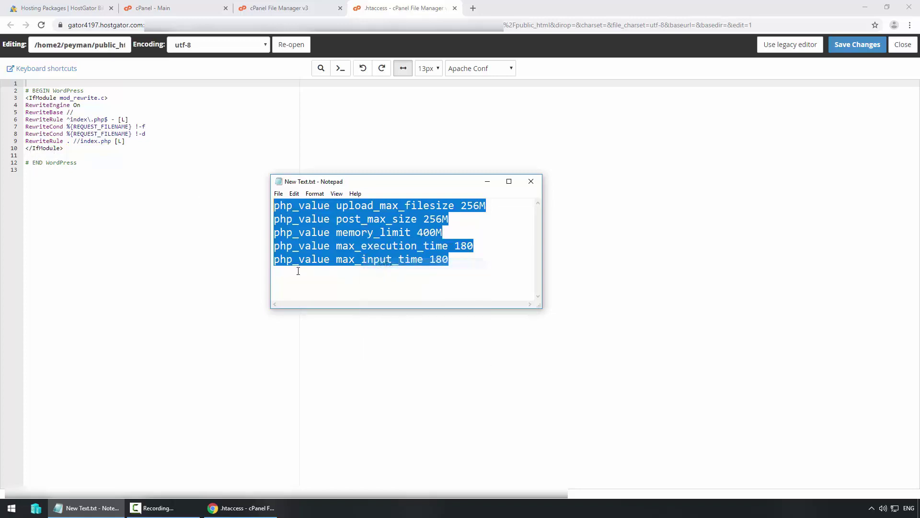
left_click(49, 153)
right_click(38, 155)
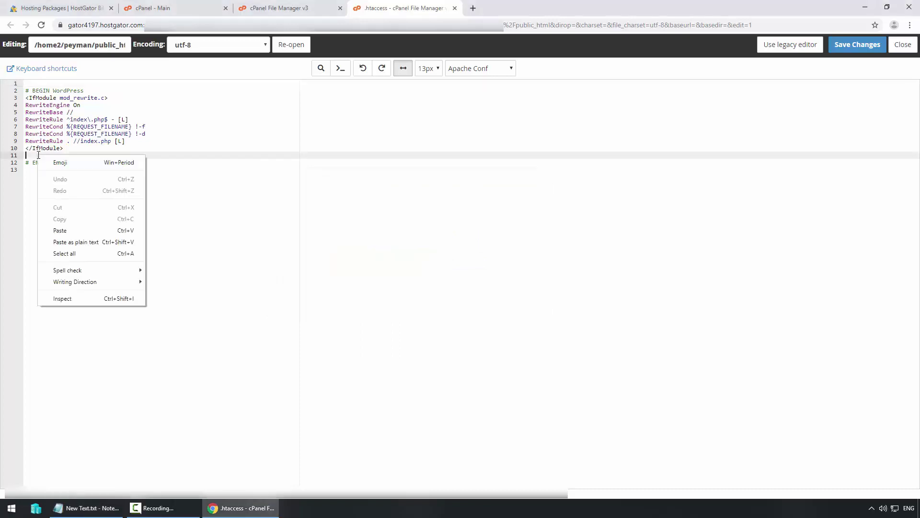
left_click(60, 231)
Check the upload_max_filesize and post_max_size values among the pasted php_value lines and save the .htaccess changes
left_click_drag(139, 155, 129, 156)
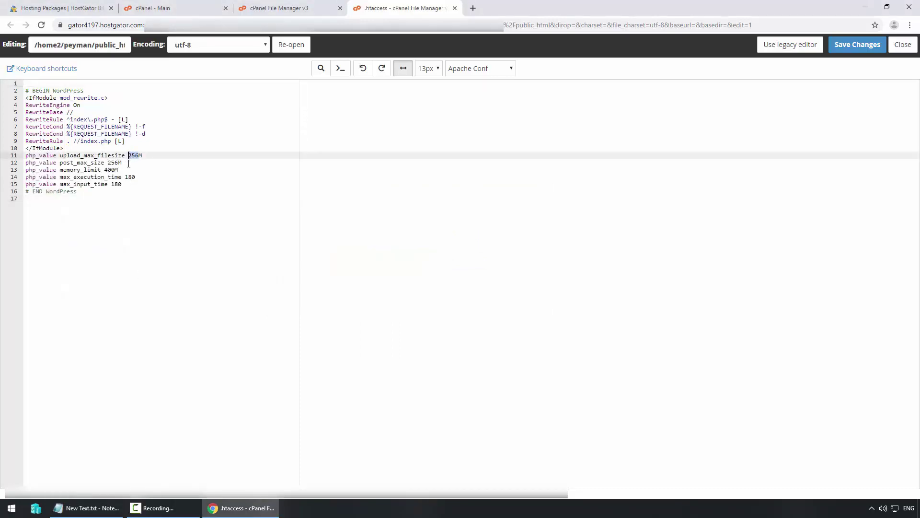
left_click(119, 163)
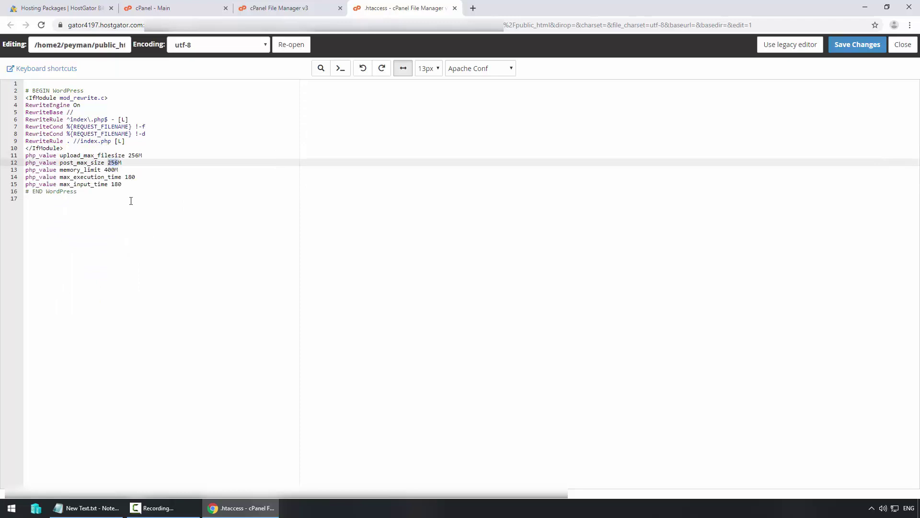
left_click_drag(124, 185, 18, 156)
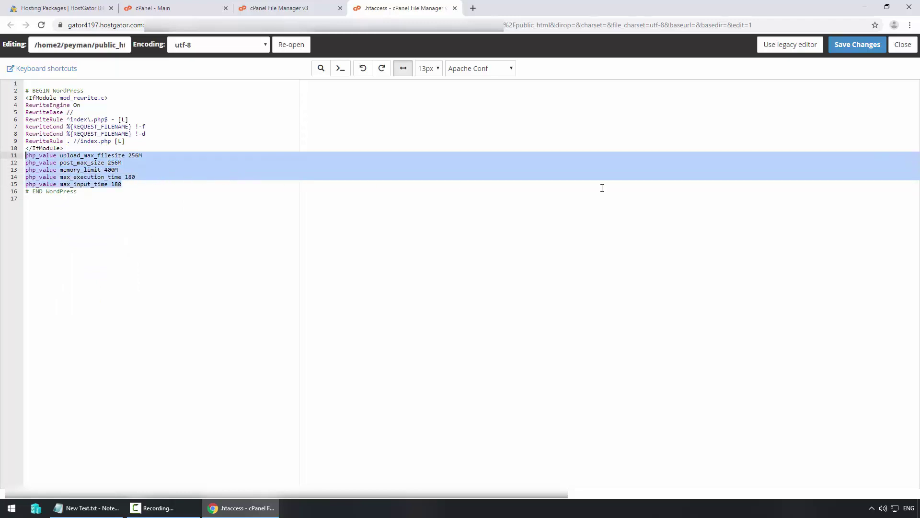
left_click(864, 46)
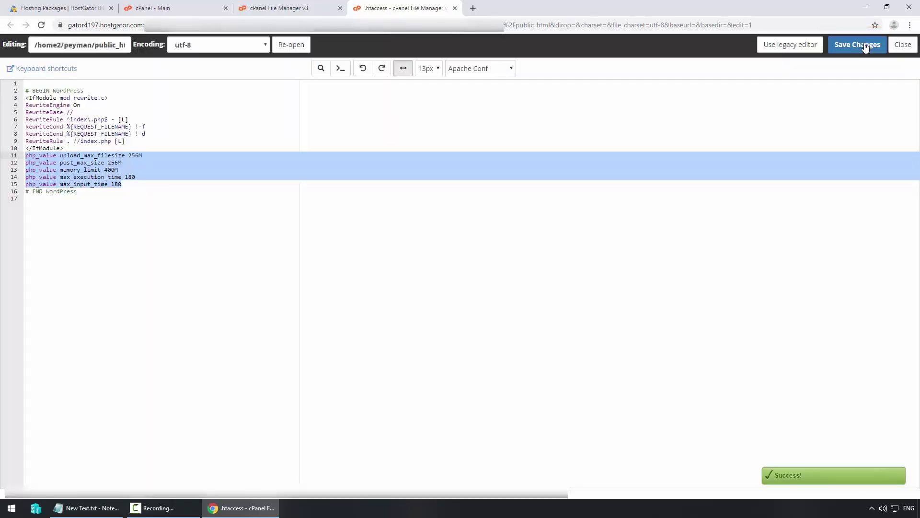